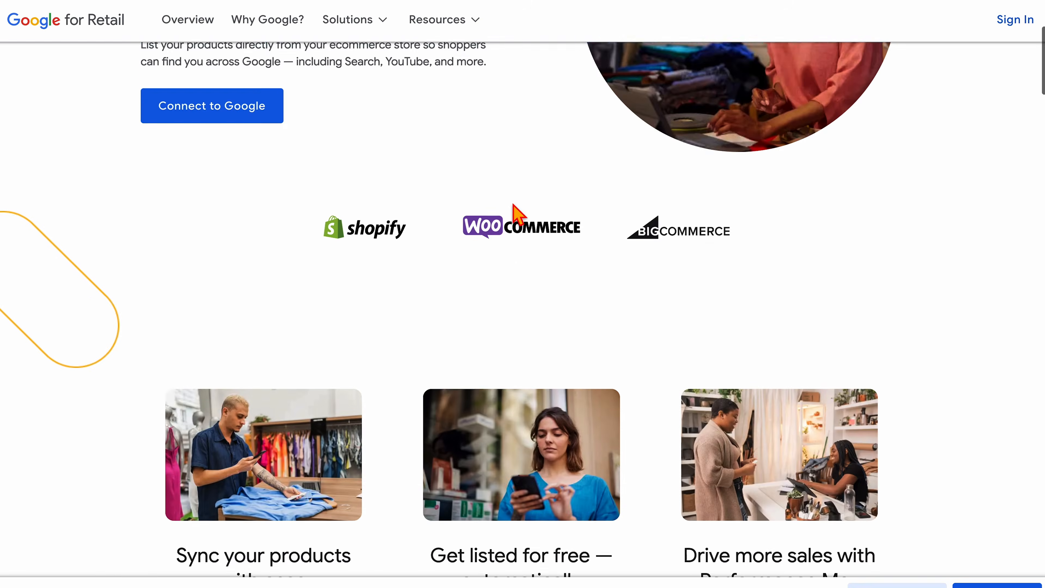
Review the Google & YouTube app listing in the Shopify App Store, including its description, languages and integrations.
scroll(517, 212, "up", 5)
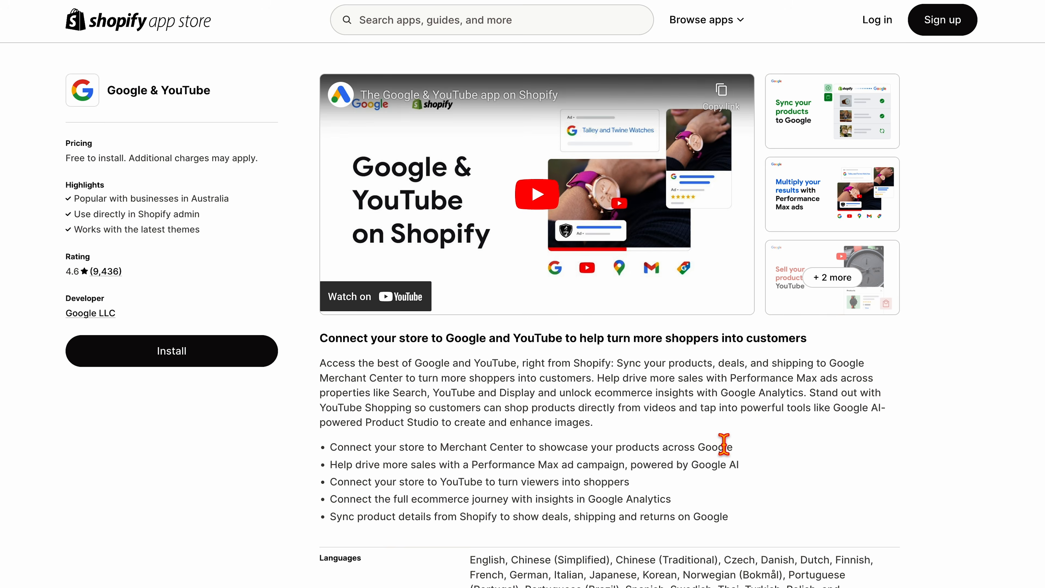
scroll(724, 445, "down", 2)
scroll(724, 443, "down", 5)
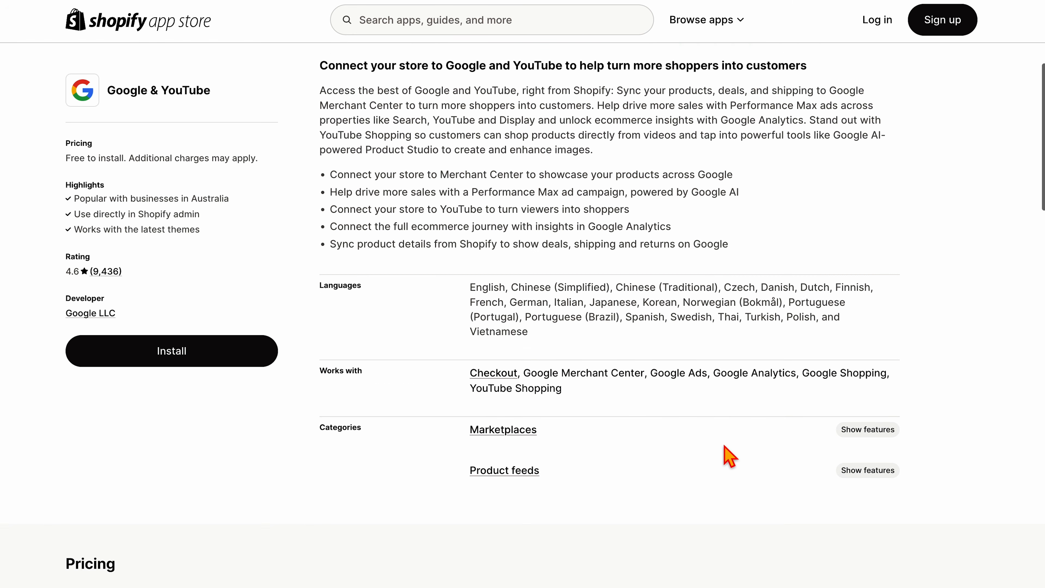
scroll(729, 455, "up", 5)
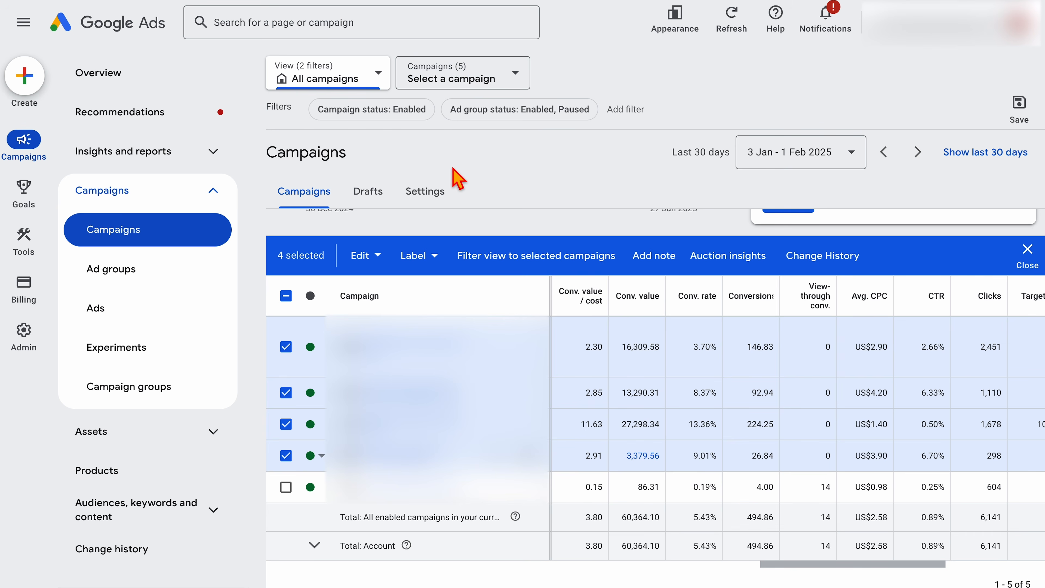
In Google Ads, clear the selection of campaigns and start creating a new campaign.
left_click(1027, 257)
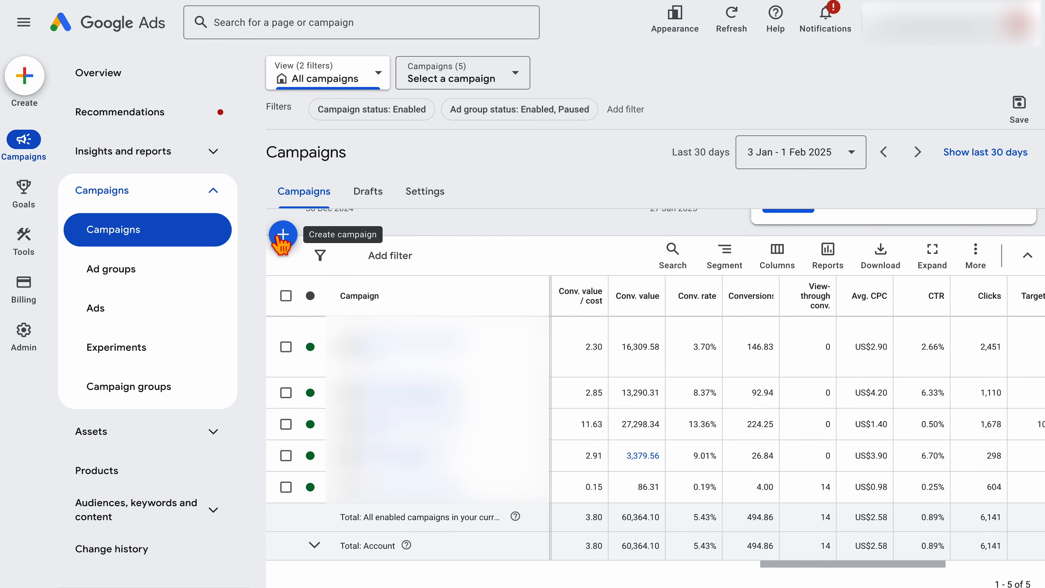
left_click(26, 79)
left_click(40, 85)
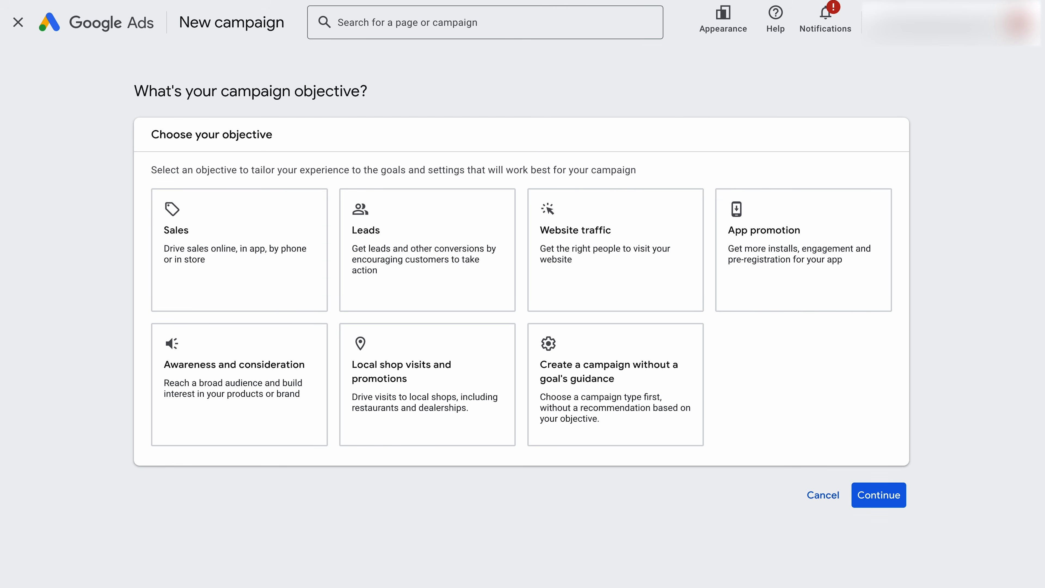
Browse the product collections and accessories categories of the SnoreLessNow and THATSSOFETCH online stores.
left_click(753, 0)
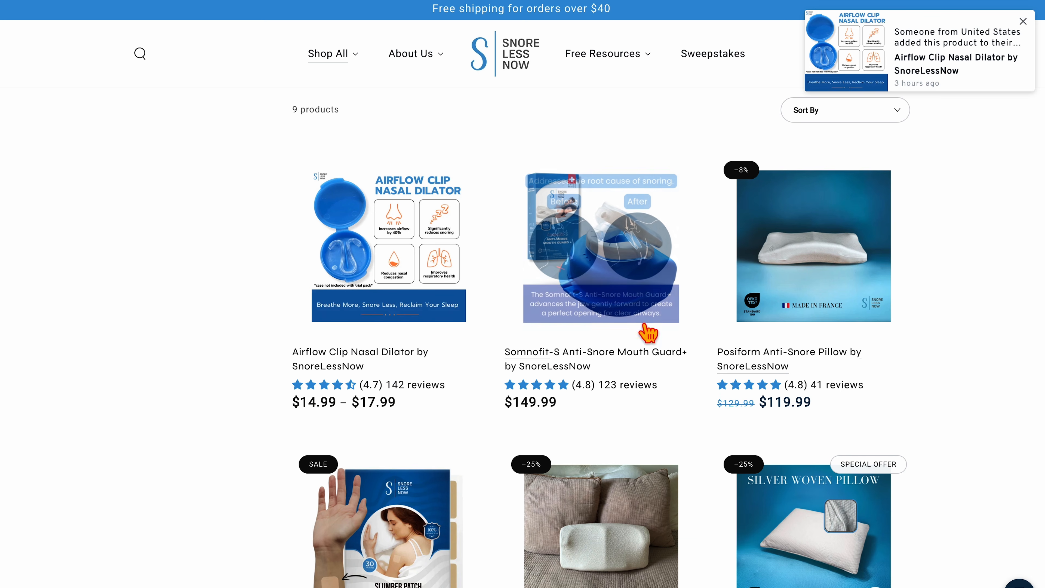
left_click(331, 58)
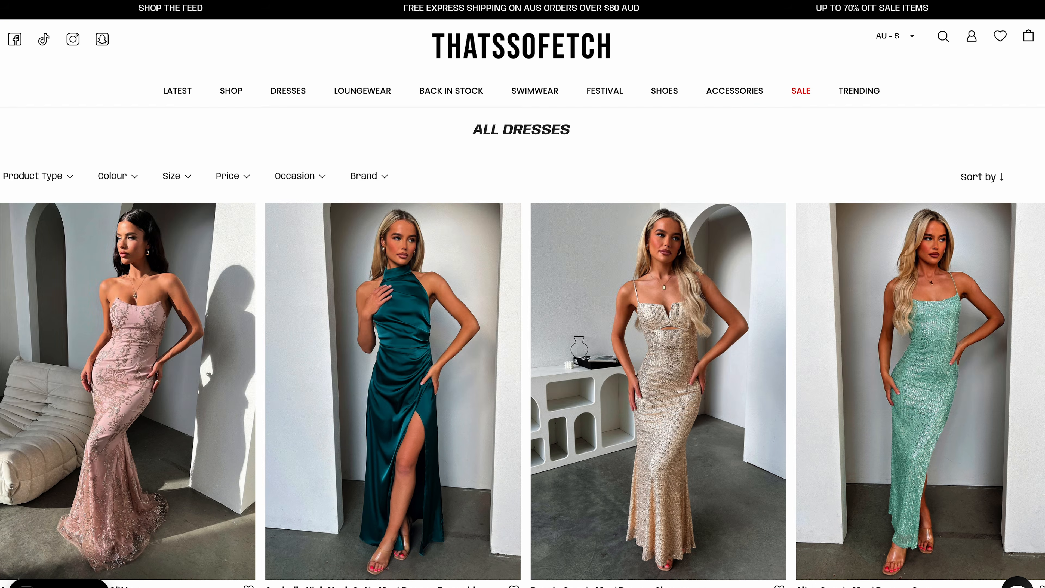
mouse_move(735, 88)
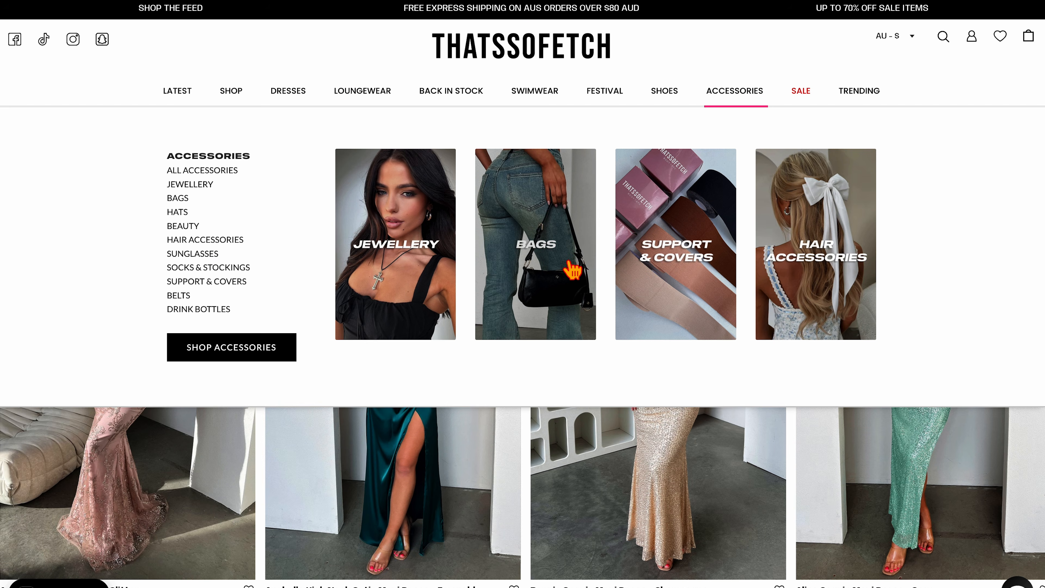
scroll(572, 344, "down", 1)
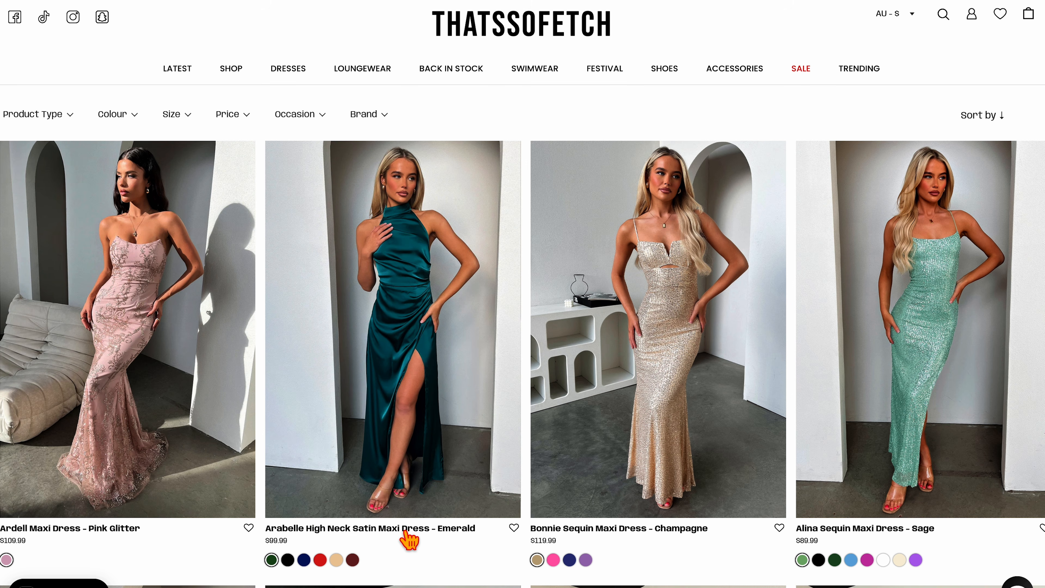
scroll(408, 540, "down", 10)
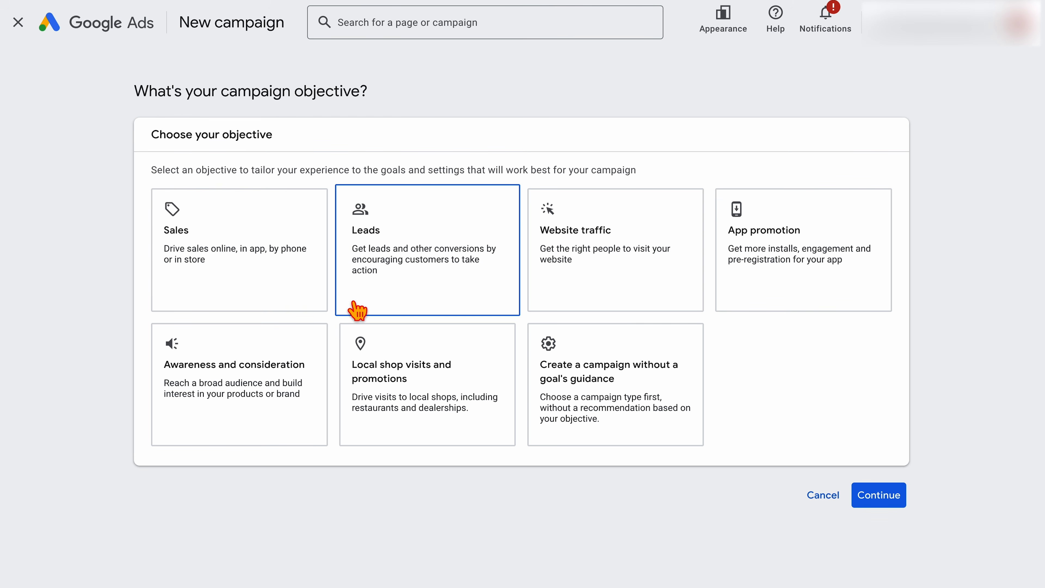
Choose the Sales objective with the Purchases conversion goal, and select Shopping as the campaign type.
left_click(234, 266)
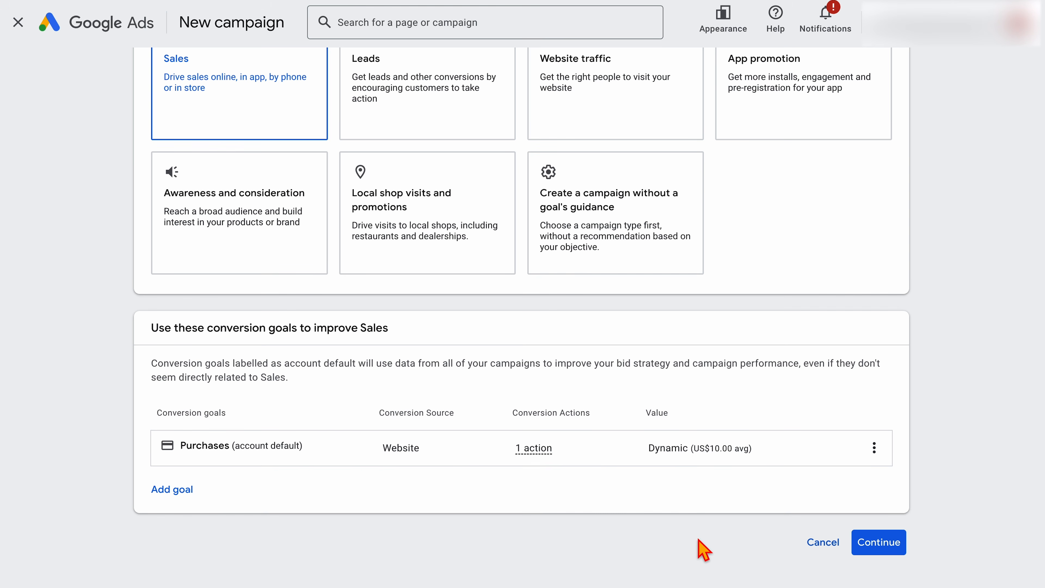
left_click(871, 543)
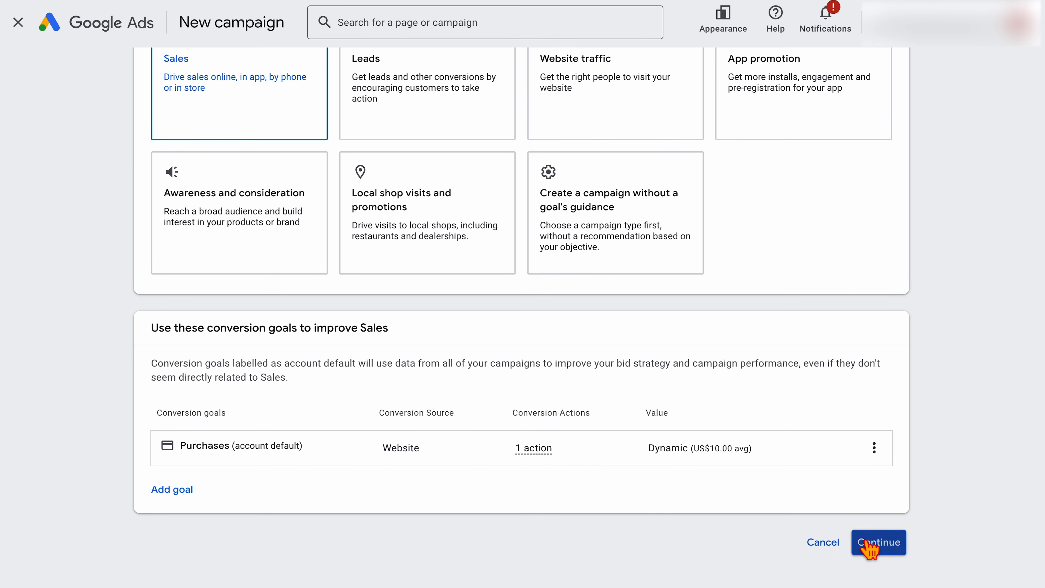
left_click(624, 357)
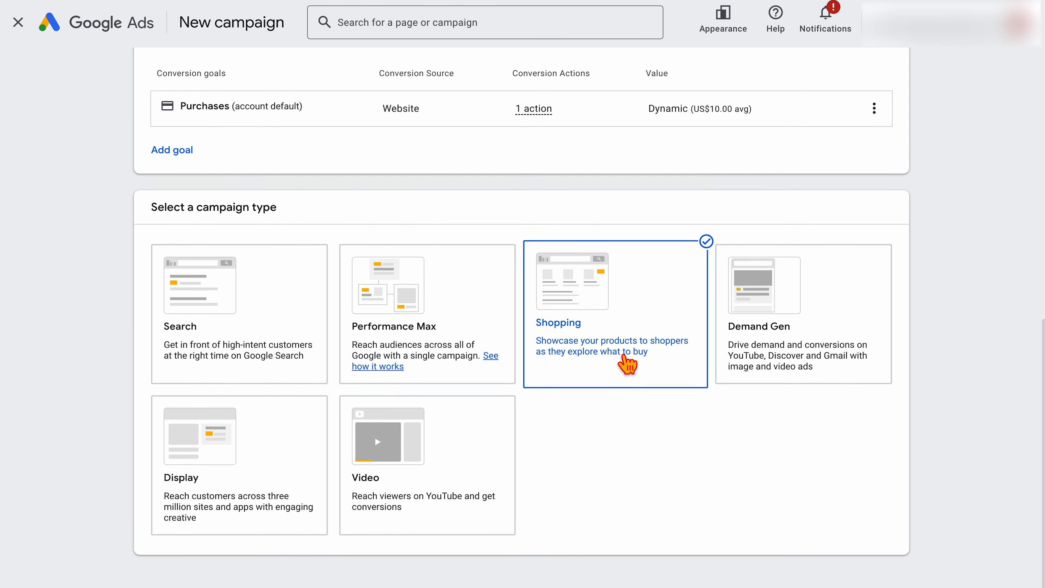
Select Standard Shopping campaign as the subtype, keeping the selected Merchant Center account, and continue to the campaign settings.
scroll(535, 407, "down", 5)
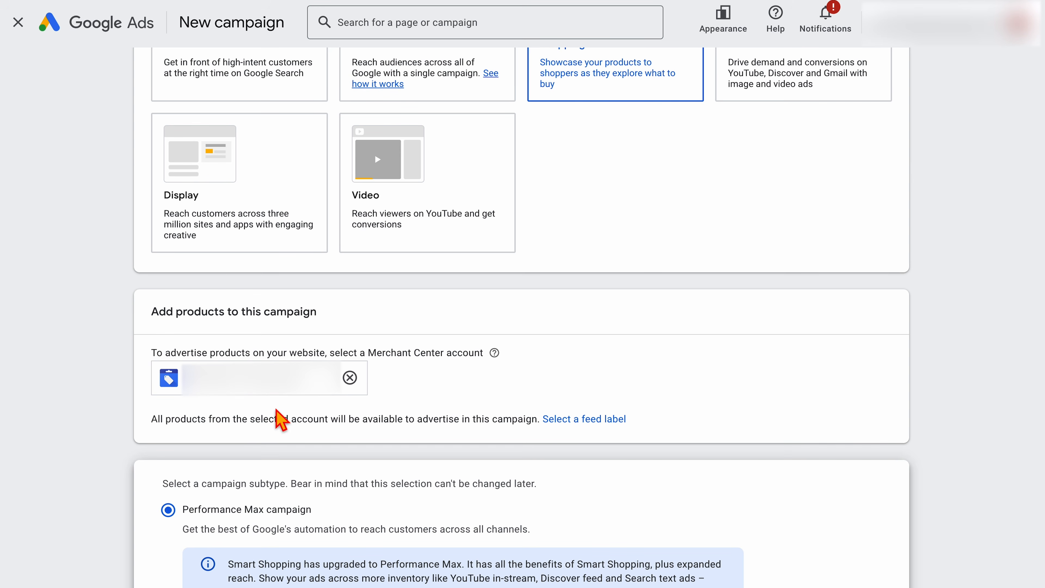
scroll(277, 417, "down", 3)
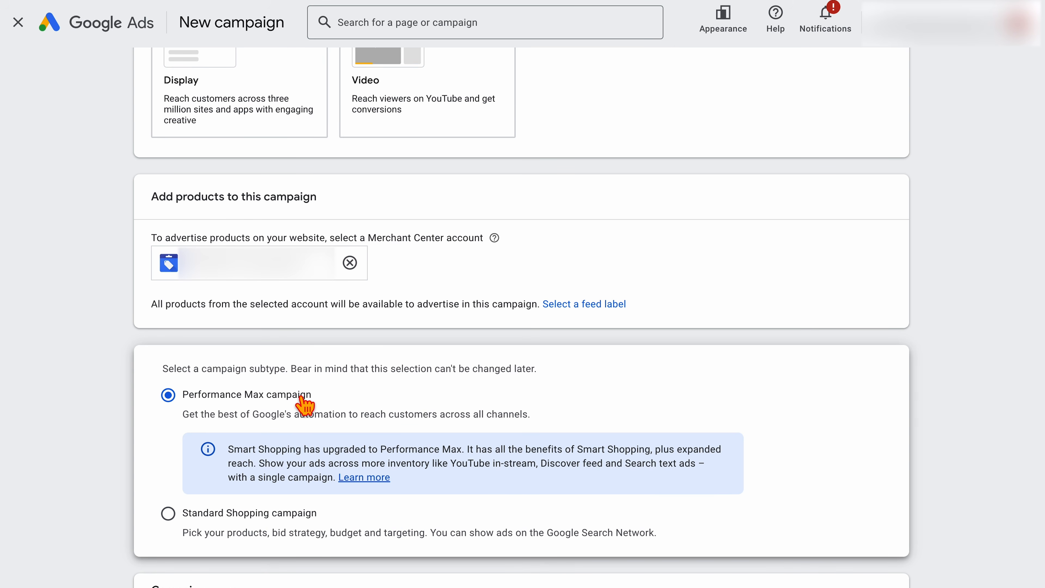
left_click(168, 513)
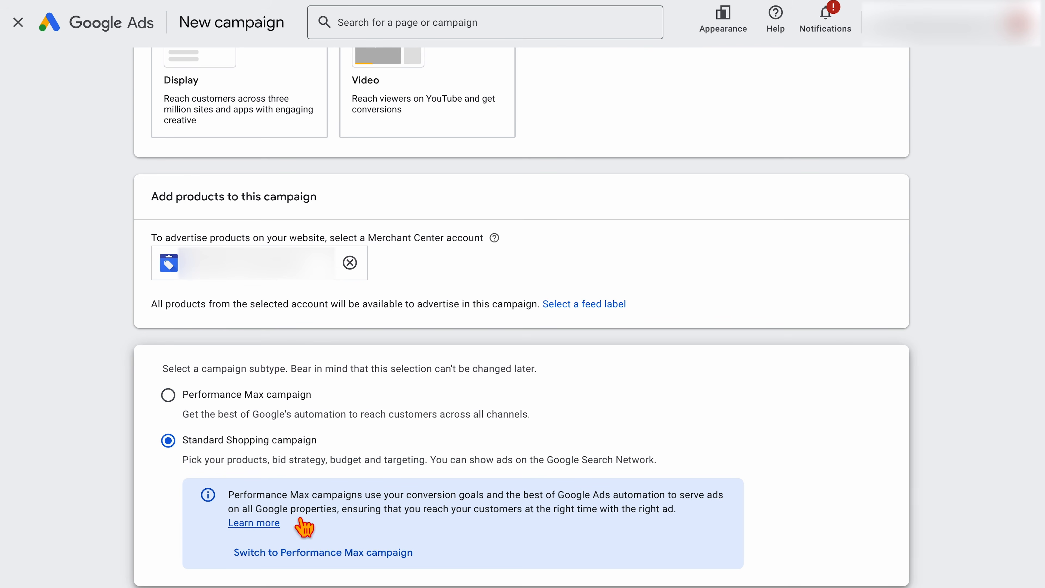
scroll(300, 525, "down", 2)
left_click(871, 543)
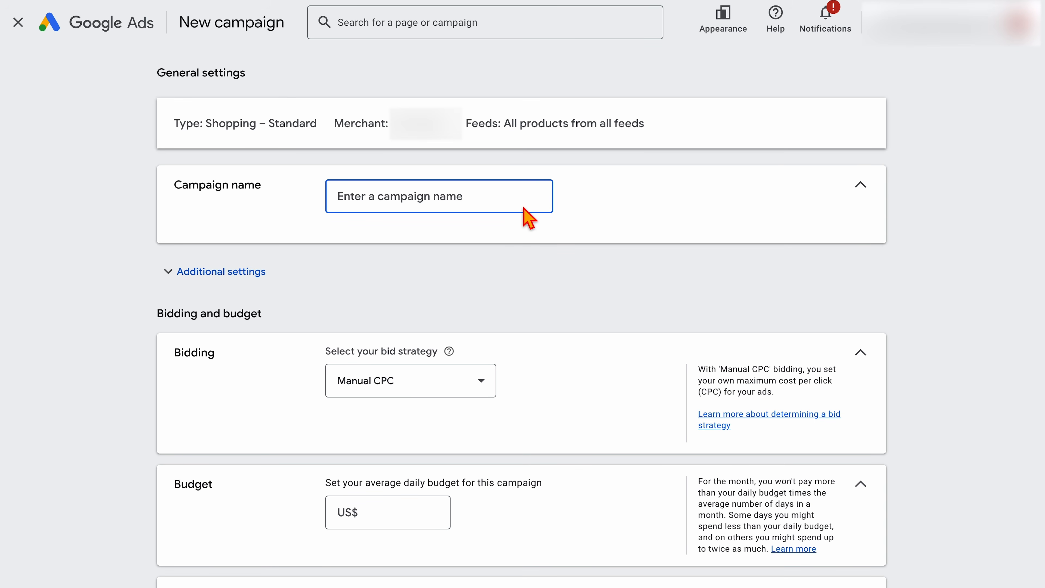
Name the campaign "Shopping [USA]".
type("Kids")
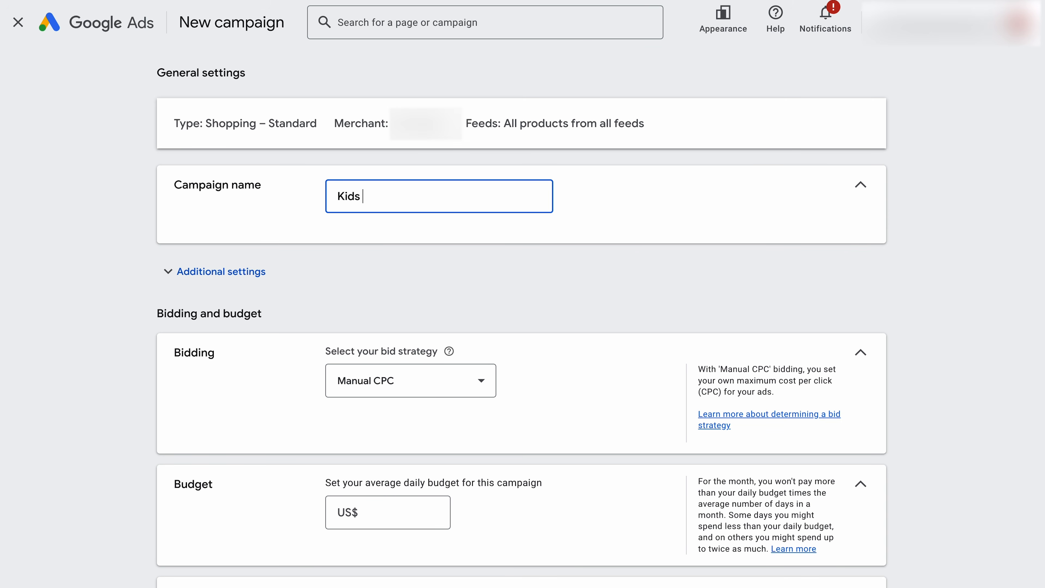
type(" [USA]")
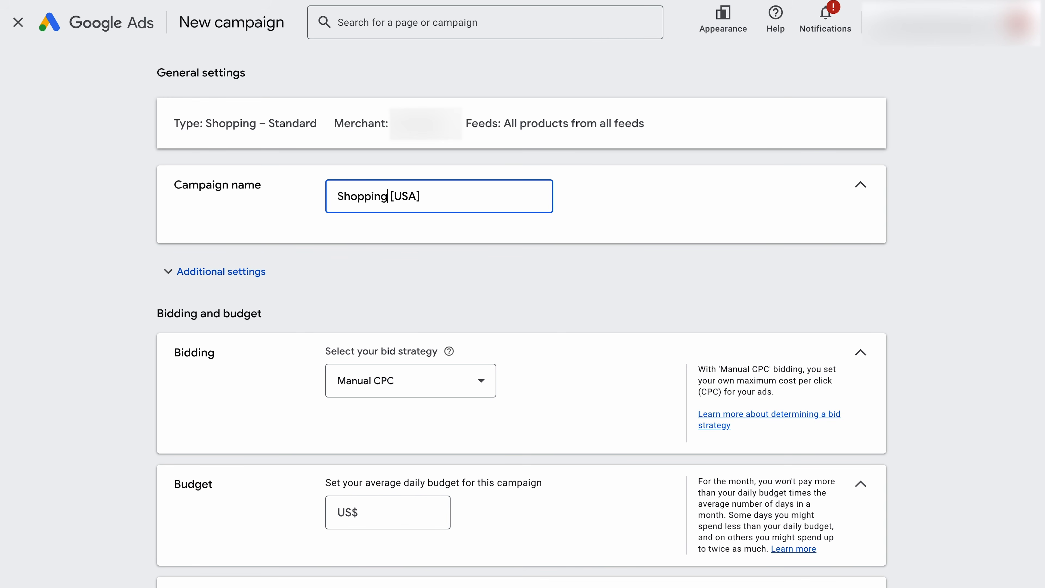
Review the available bid strategies, keeping Manual CPC selected.
scroll(358, 289, "down", 1)
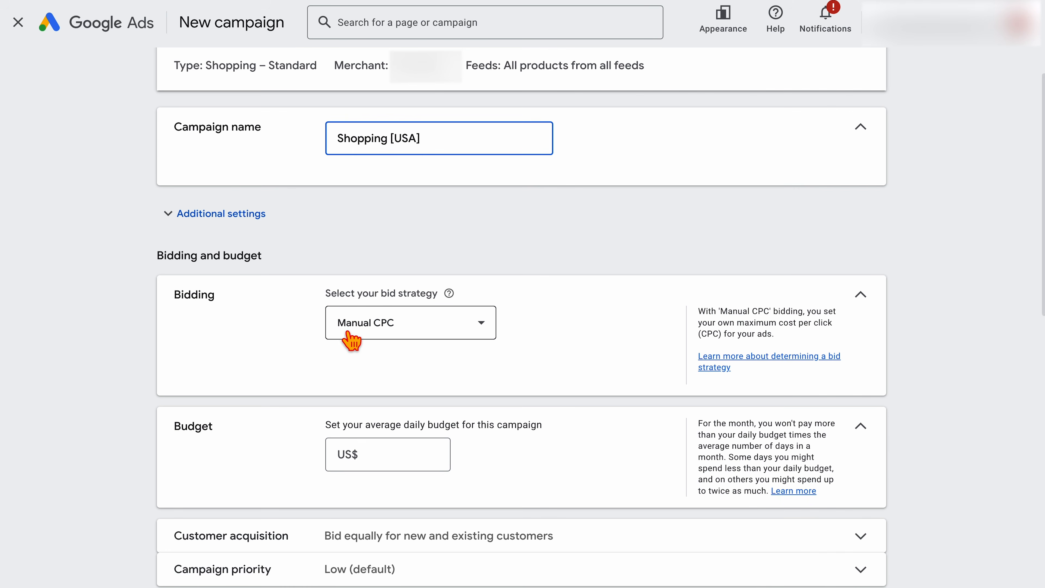
left_click(372, 326)
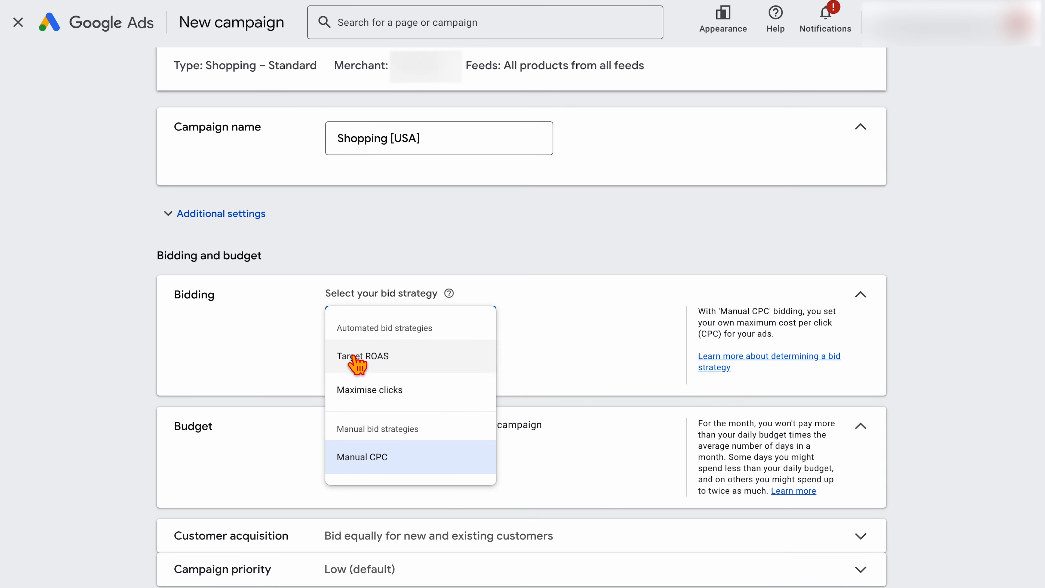
left_click(274, 355)
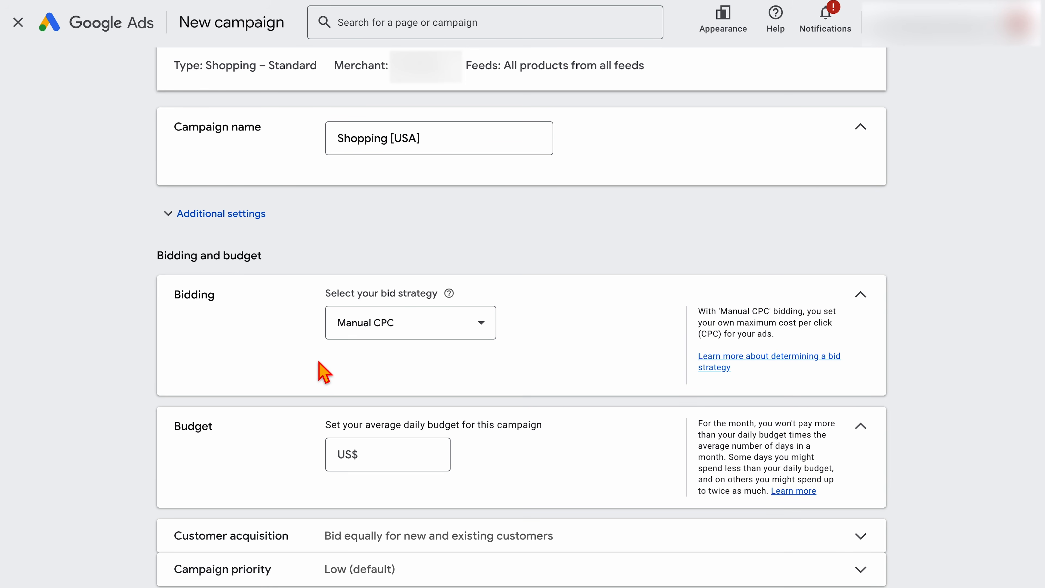
Set the campaign's average daily budget to US$40.00.
left_click(401, 450)
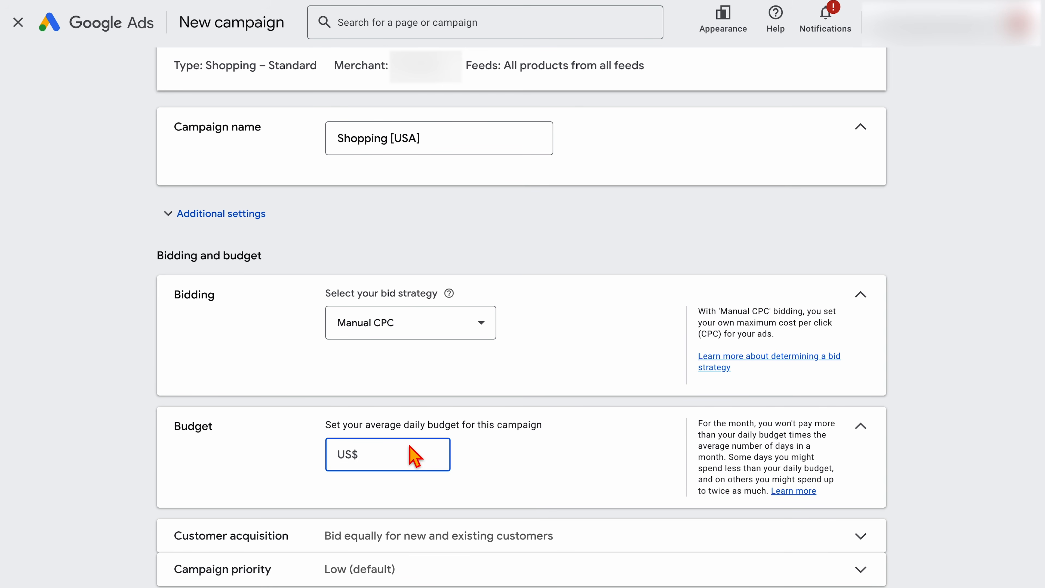
type("4")
scroll(513, 490, "down", 2)
Expand the customer acquisition settings and try the option to adjust bidding for gaining new customers.
left_click(513, 490)
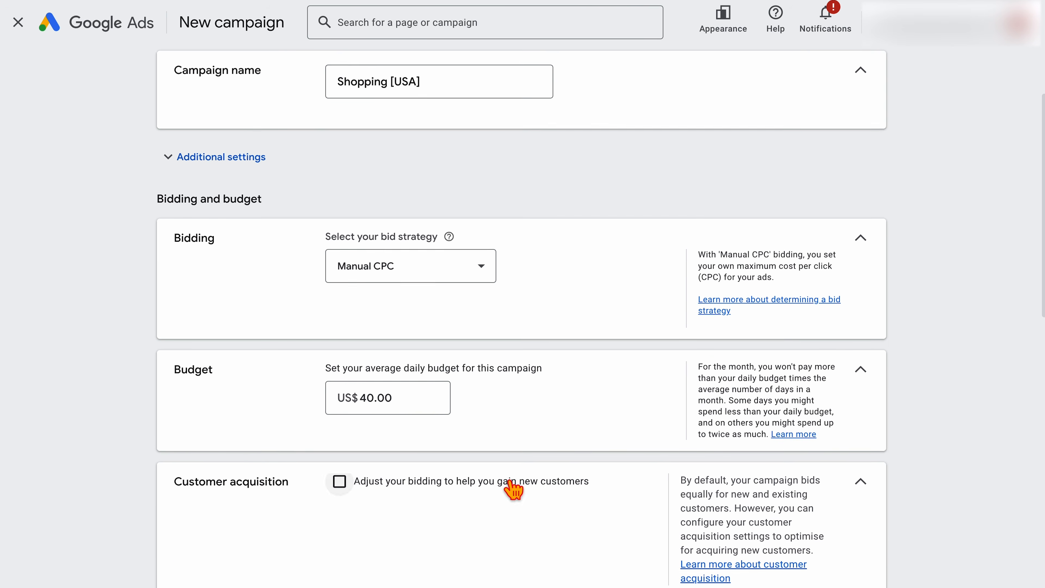
scroll(514, 490, "down", 2)
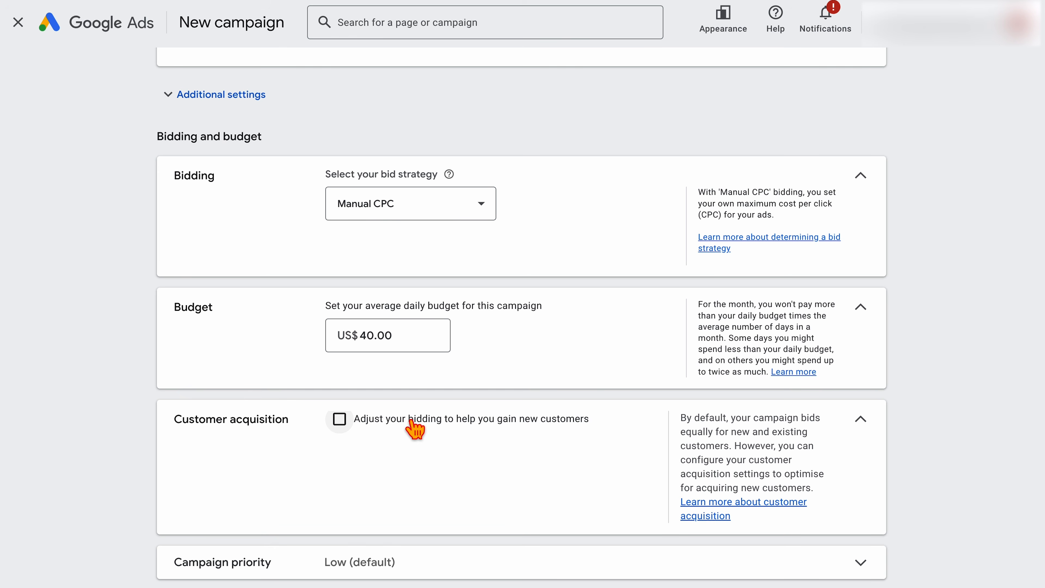
left_click(339, 420)
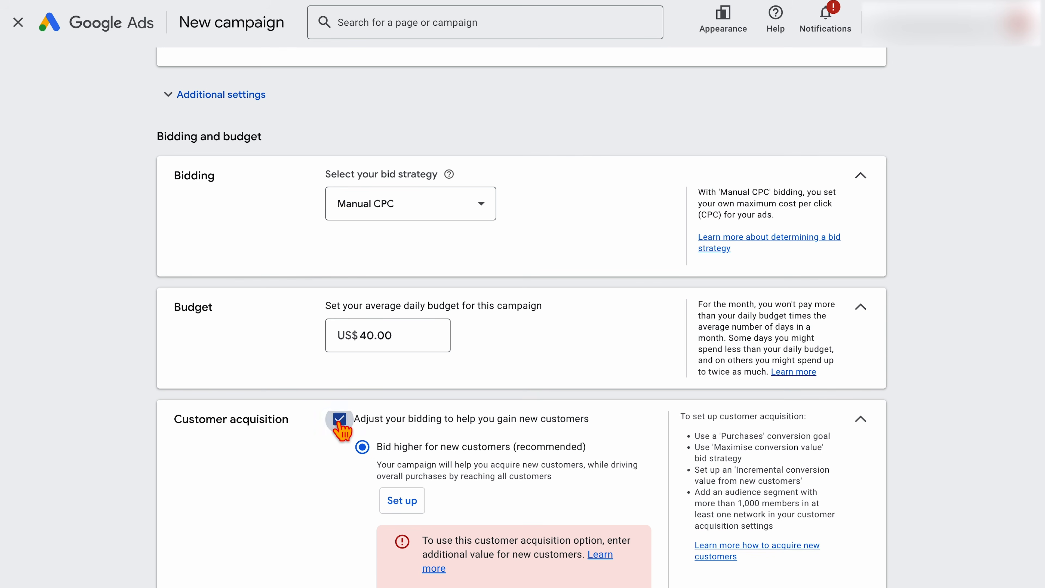
left_click(340, 420)
left_click(340, 421)
scroll(453, 502, "down", 2)
left_click(340, 336)
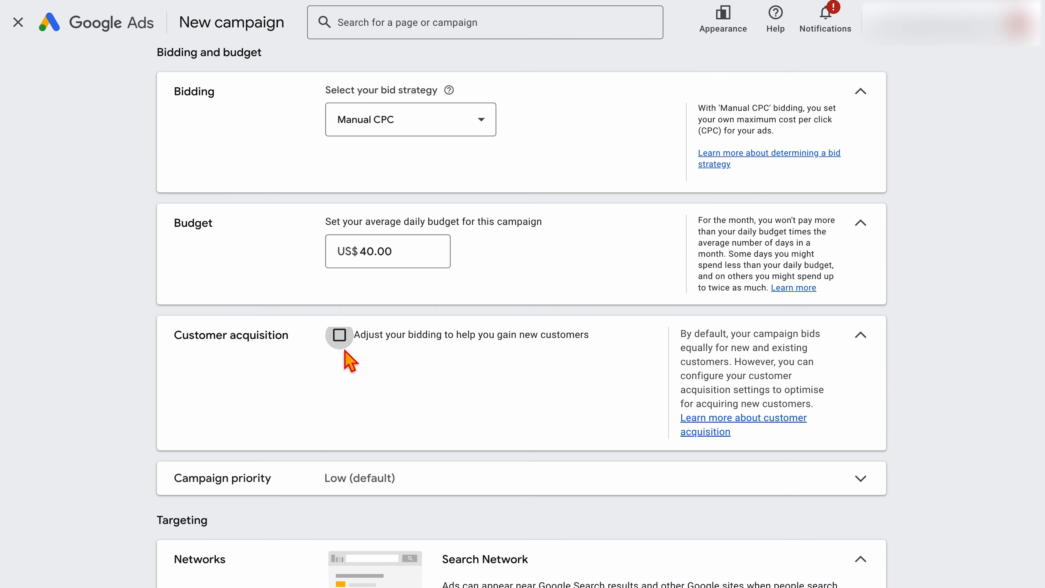
Expand the campaign priority, keeping it at Low (default), and exclude Google search partners from the Search Network.
left_click(412, 478)
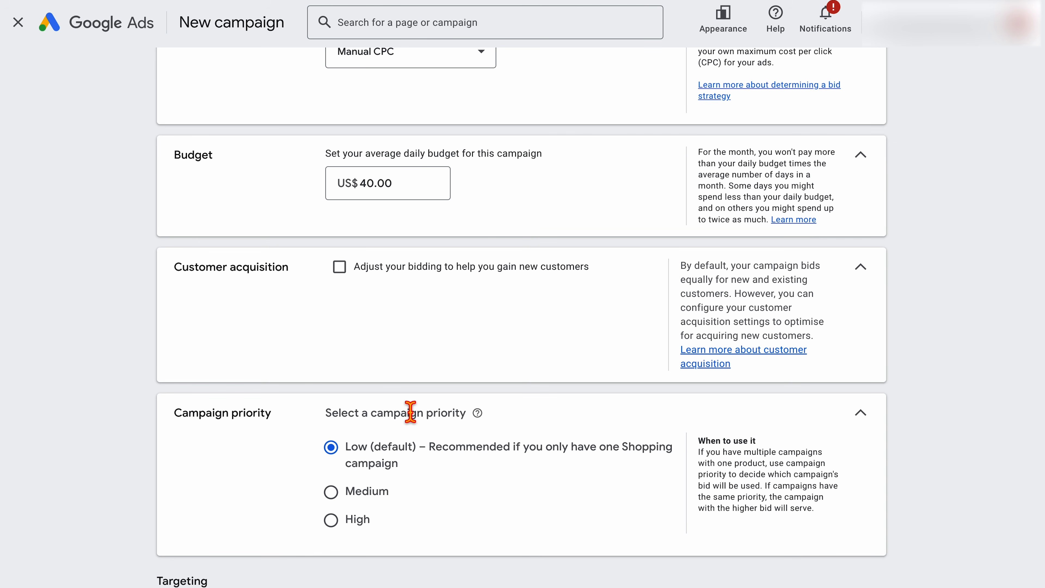
scroll(412, 416, "down", 2)
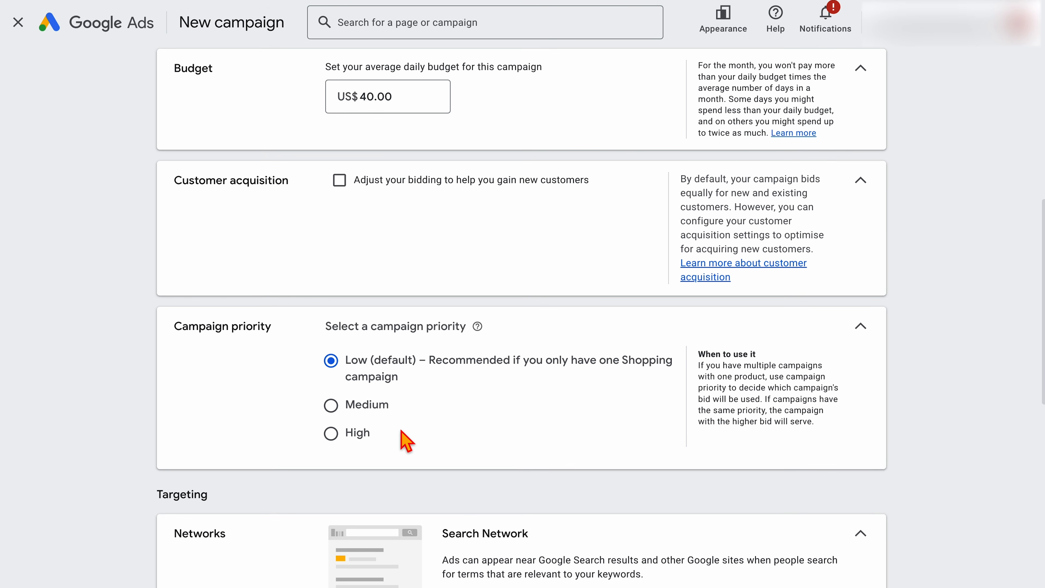
scroll(404, 437, "down", 2)
scroll(406, 441, "down", 1)
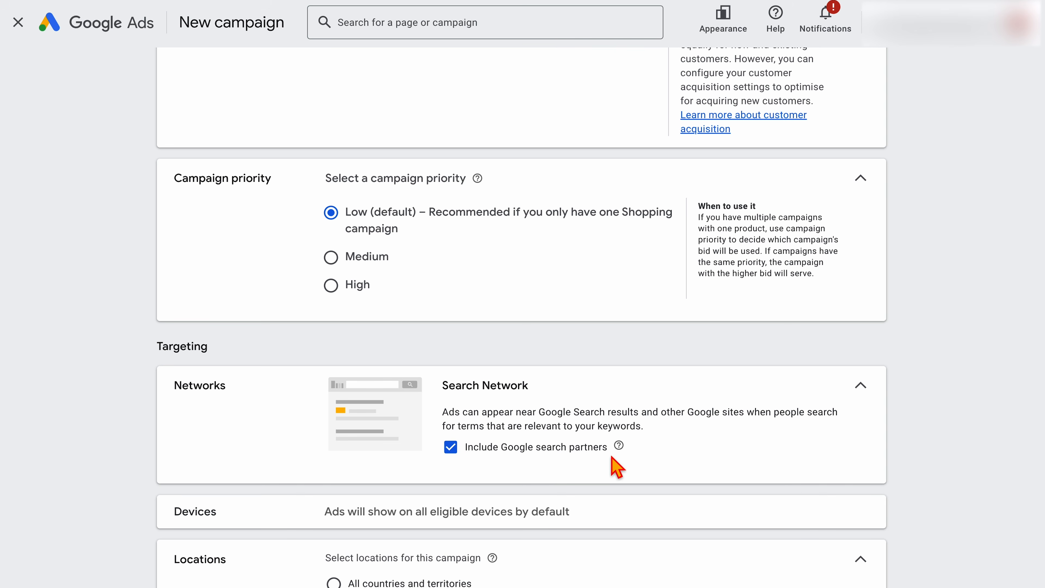
left_click(453, 448)
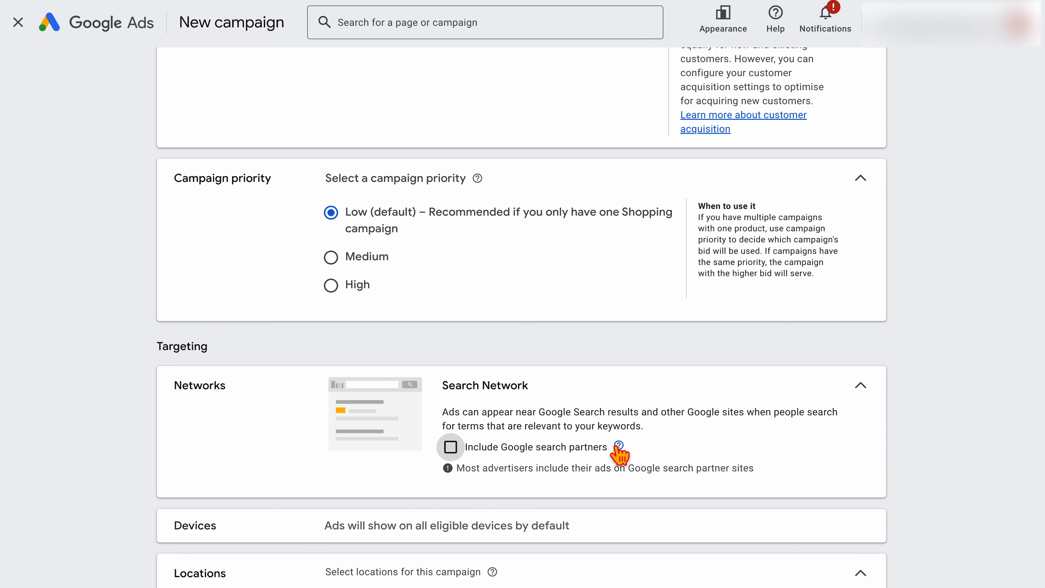
mouse_move(618, 447)
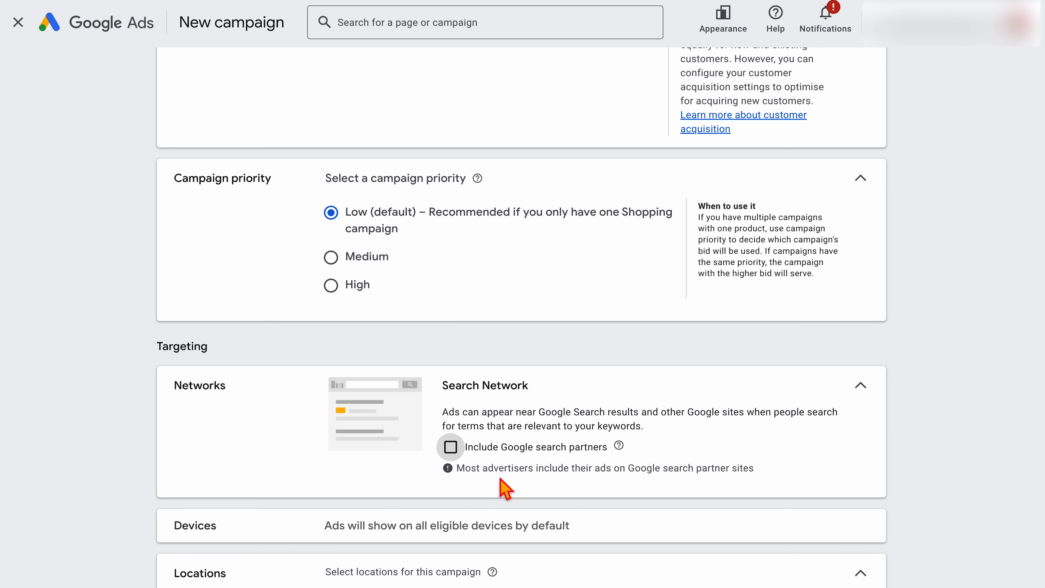
scroll(596, 459, "down", 1)
mouse_move(618, 415)
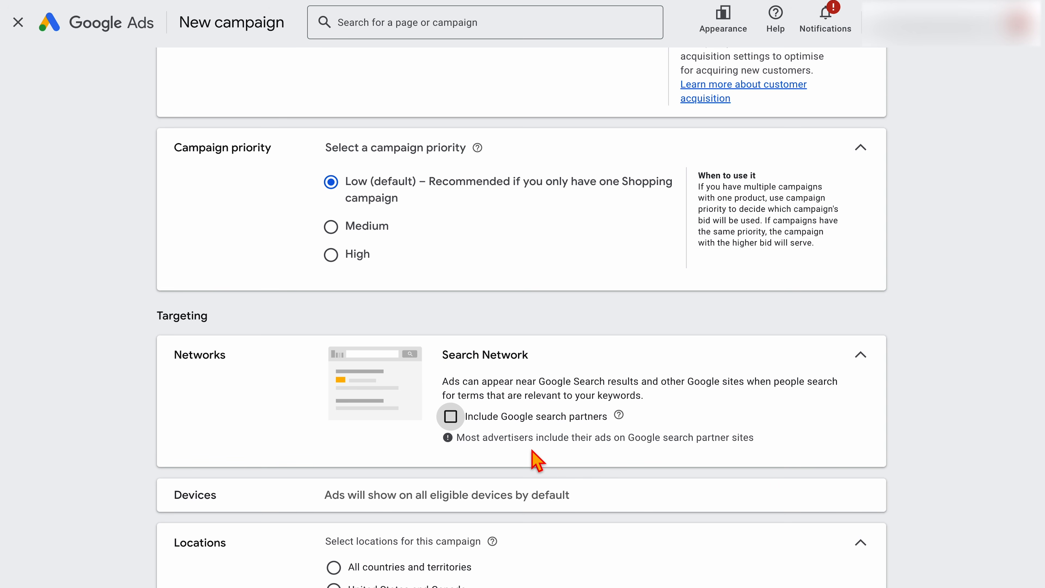
Keep United States as the target location and limit targeting to Presence: people in or regularly in the included locations.
scroll(539, 461, "down", 4)
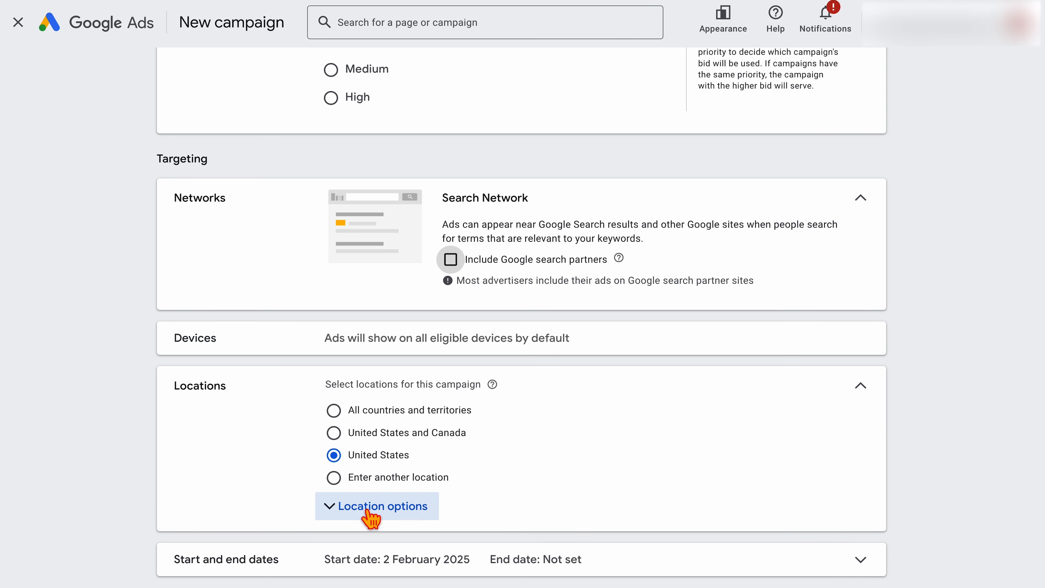
left_click(385, 507)
scroll(370, 519, "down", 2)
left_click(355, 525)
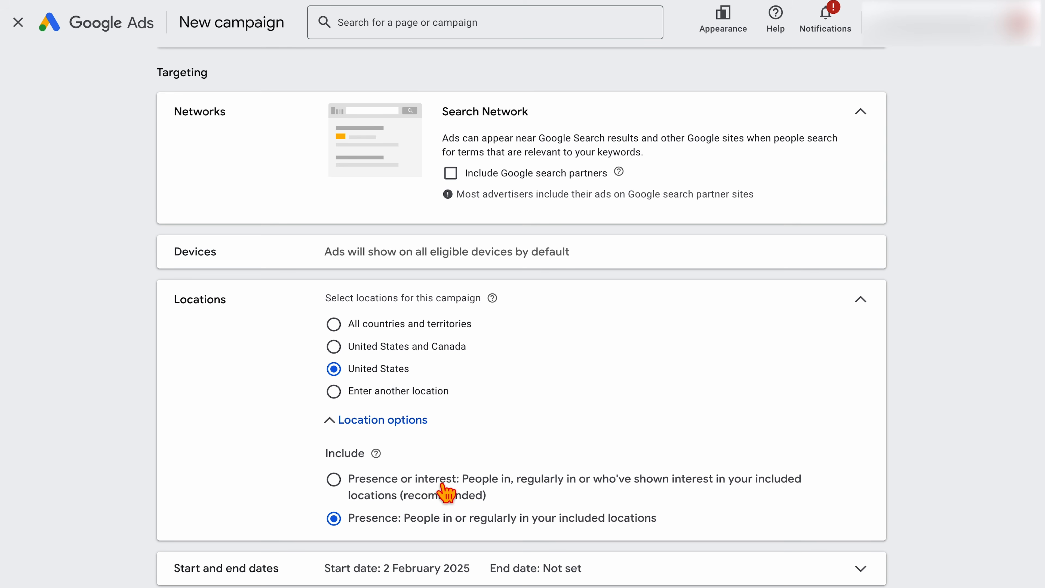
Replace the default ad group name with PC1.
scroll(446, 492, "down", 1)
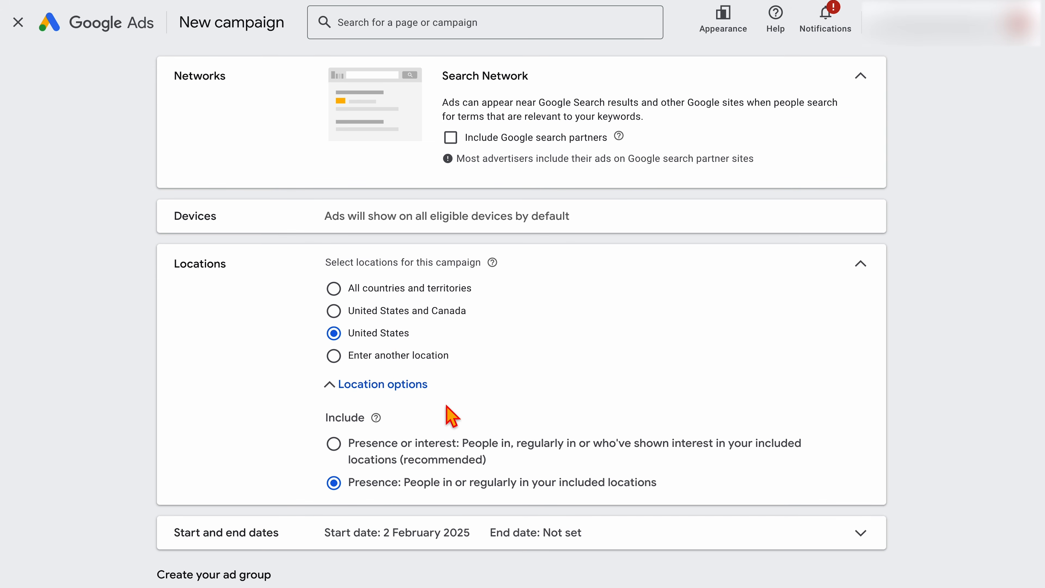
scroll(452, 350, "down", 5)
left_click(422, 423)
triple_click(422, 423)
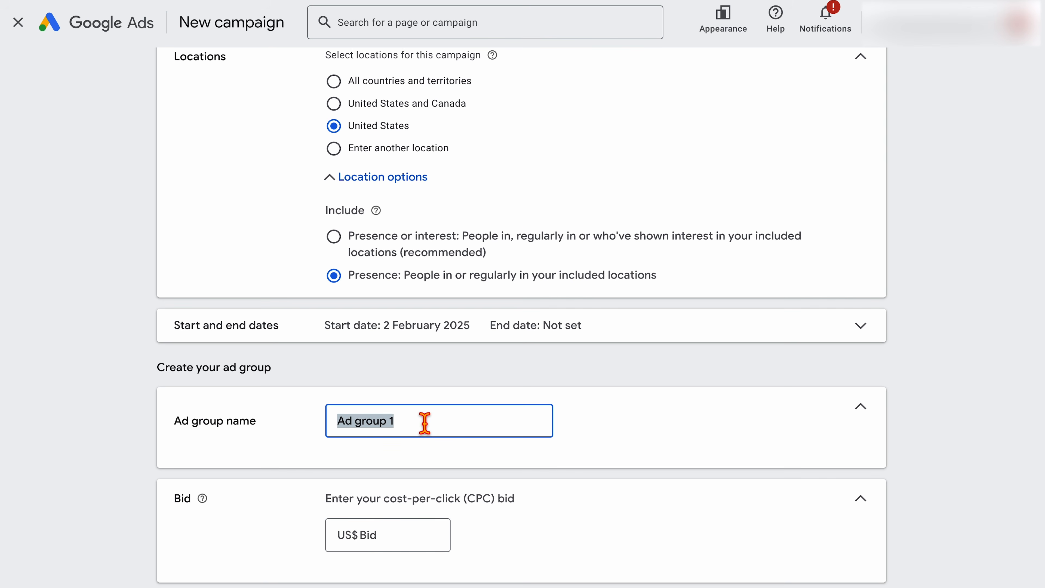
type("P")
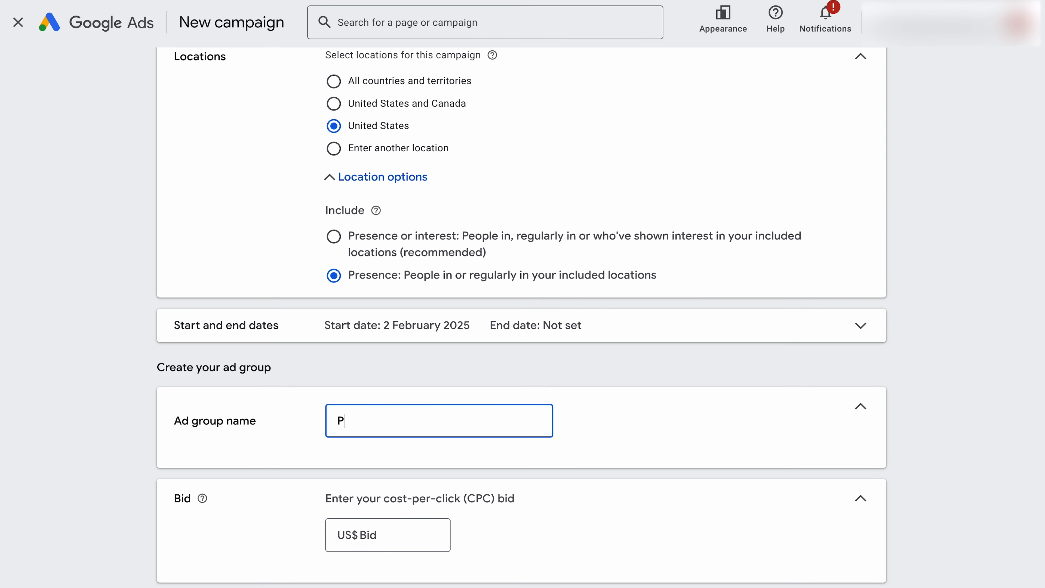
type("roduct")
key("BackSpace")
key("BackSpace")
key("BackSpace")
key("BackSpace")
key("BackSpace")
key("BackSpace")
key("BackSpace")
Set the ad group's cost-per-click bid to US$2 and create the campaign.
left_click(397, 536)
scroll(401, 544, "down", 1)
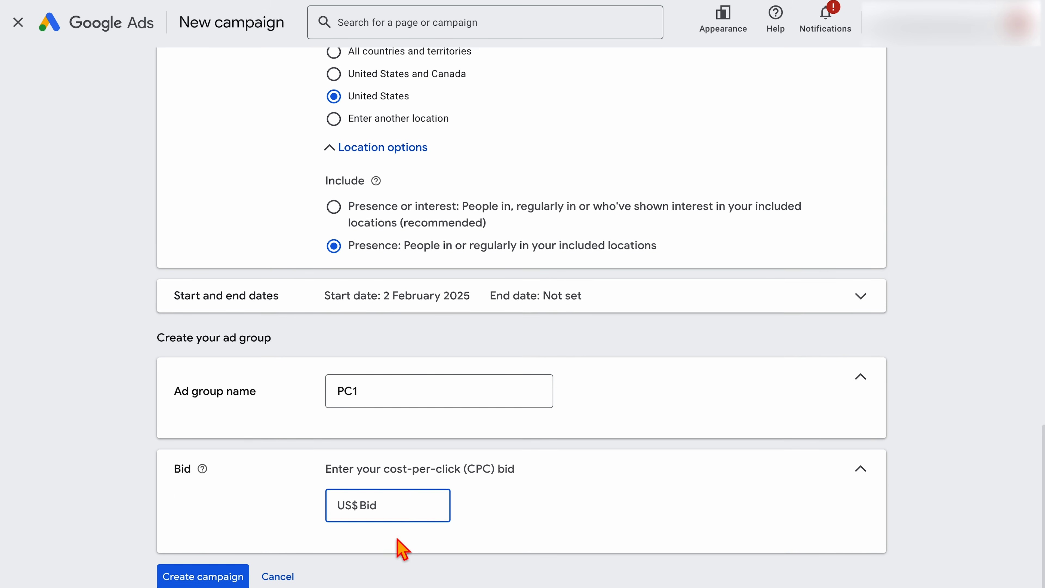
type("2")
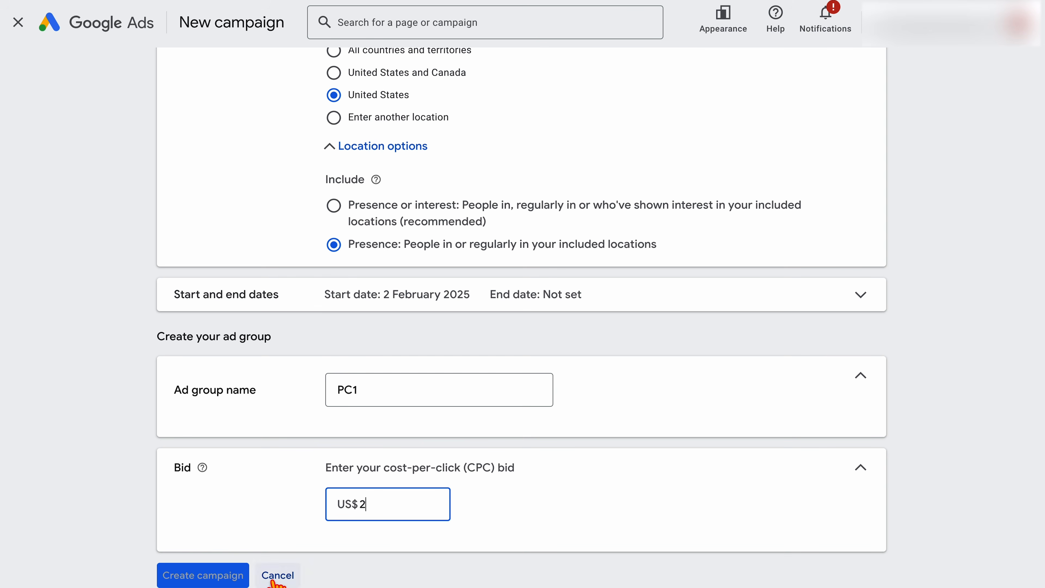
left_click(215, 580)
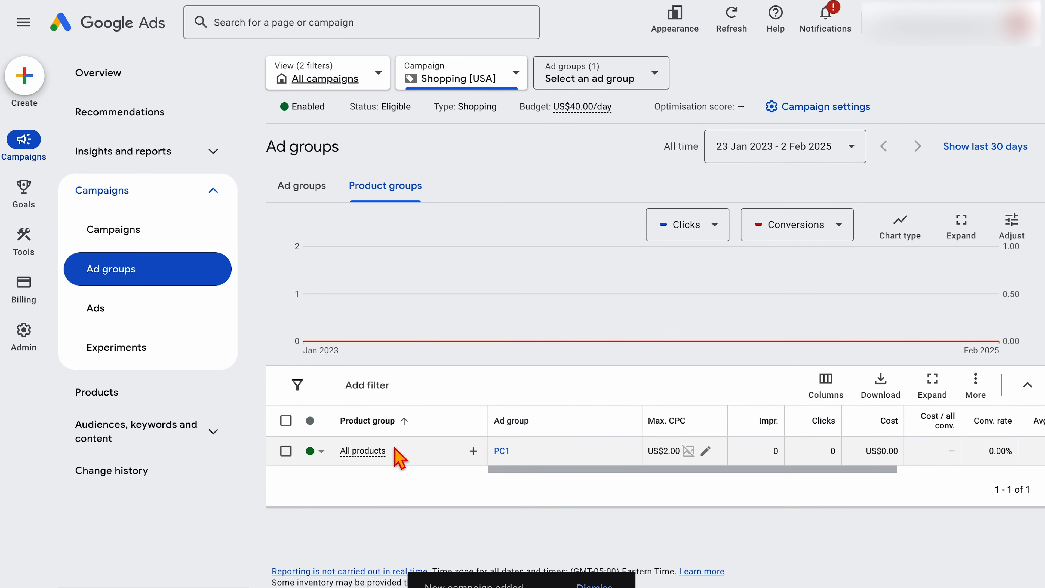
Start a subdivision of All products in ad group PC1, reviewing the available attributes and keeping Product type.
mouse_move(372, 453)
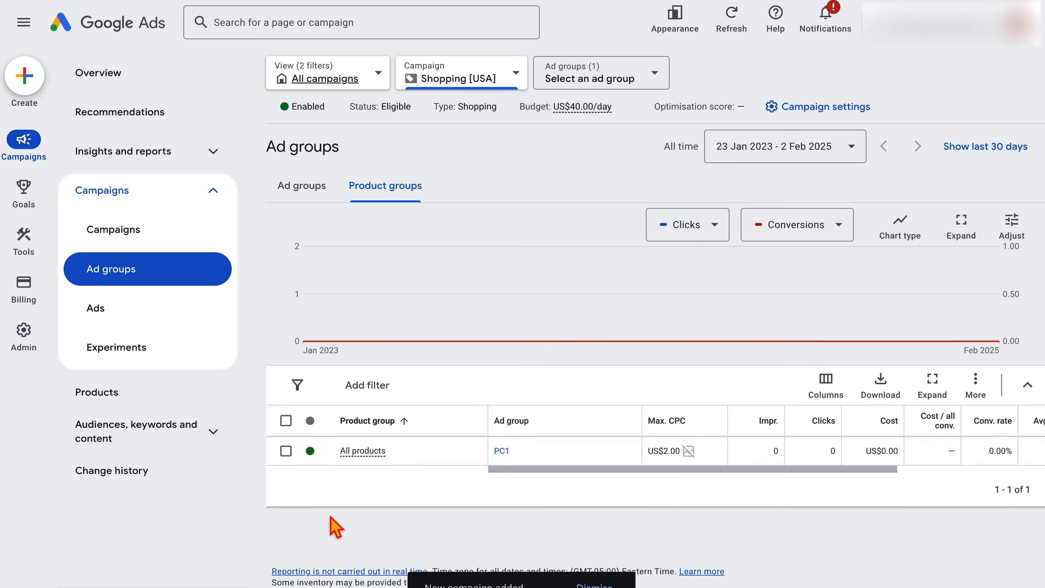
left_click(473, 451)
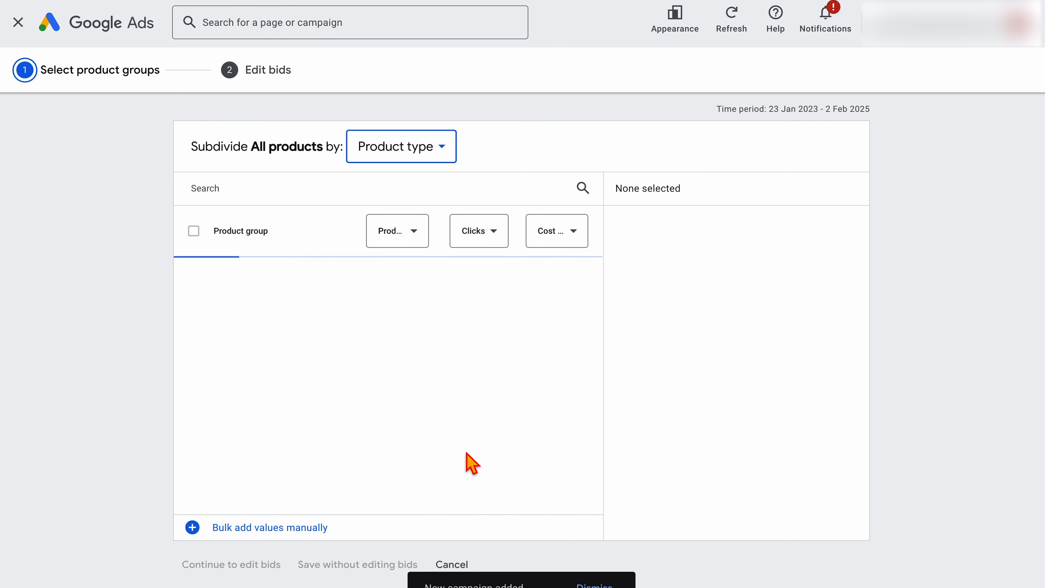
left_click(447, 149)
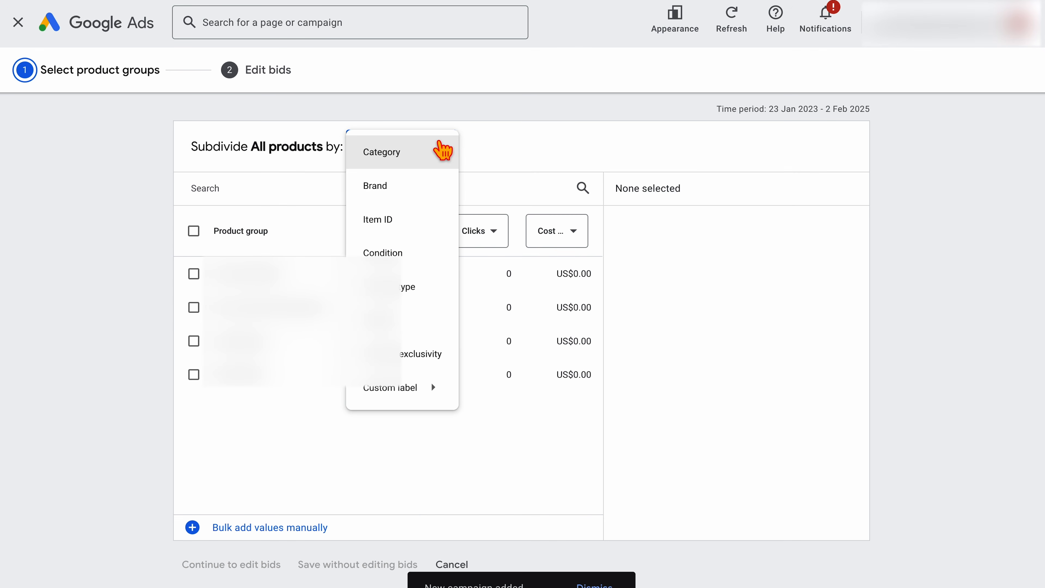
left_click(538, 150)
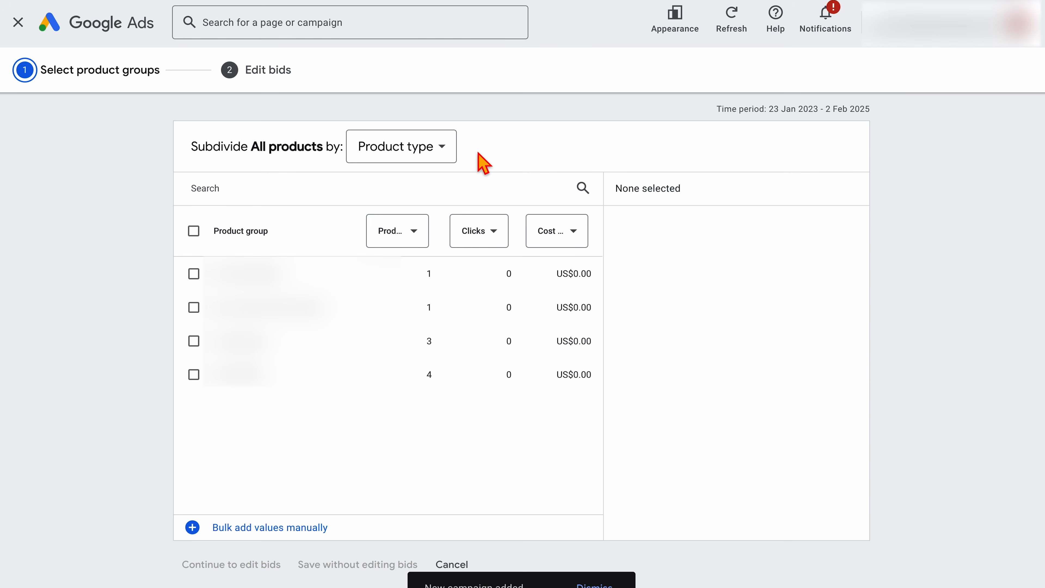
left_click(428, 153)
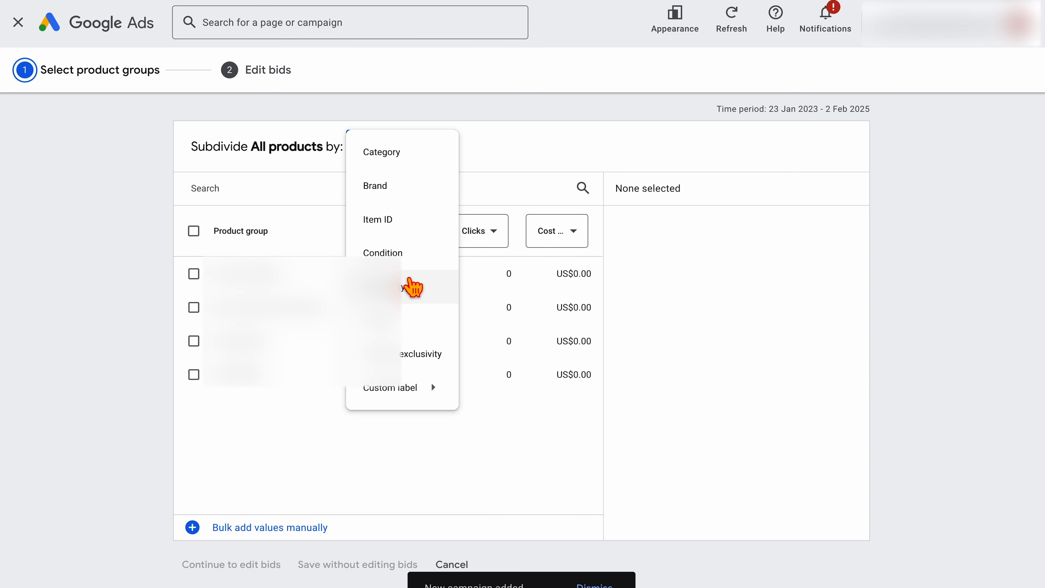
left_click(406, 289)
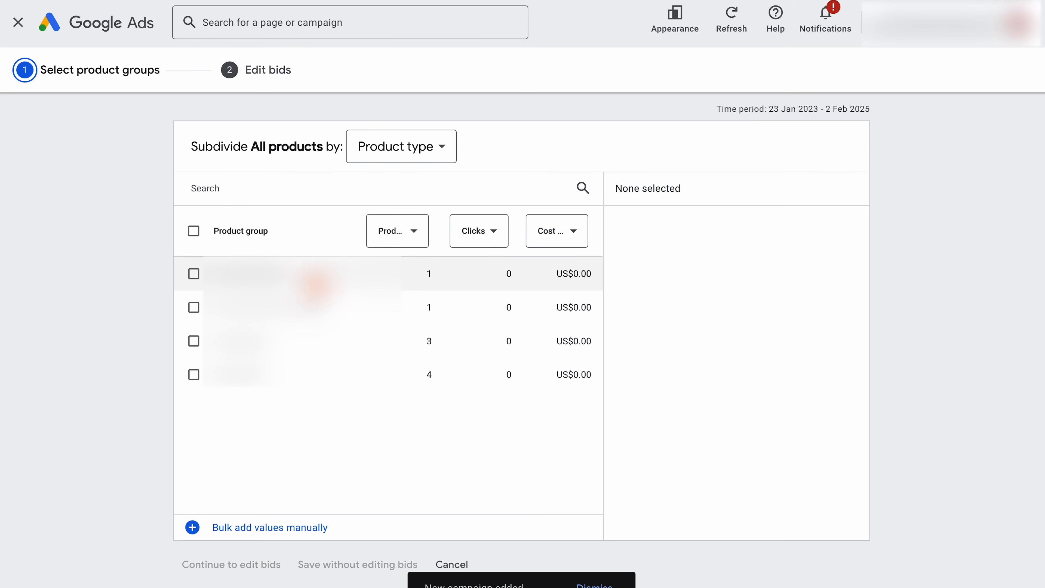
Add the product type containing 4 products to PC1 without editing bids, and exclude Everything else in "All products".
left_click(228, 385)
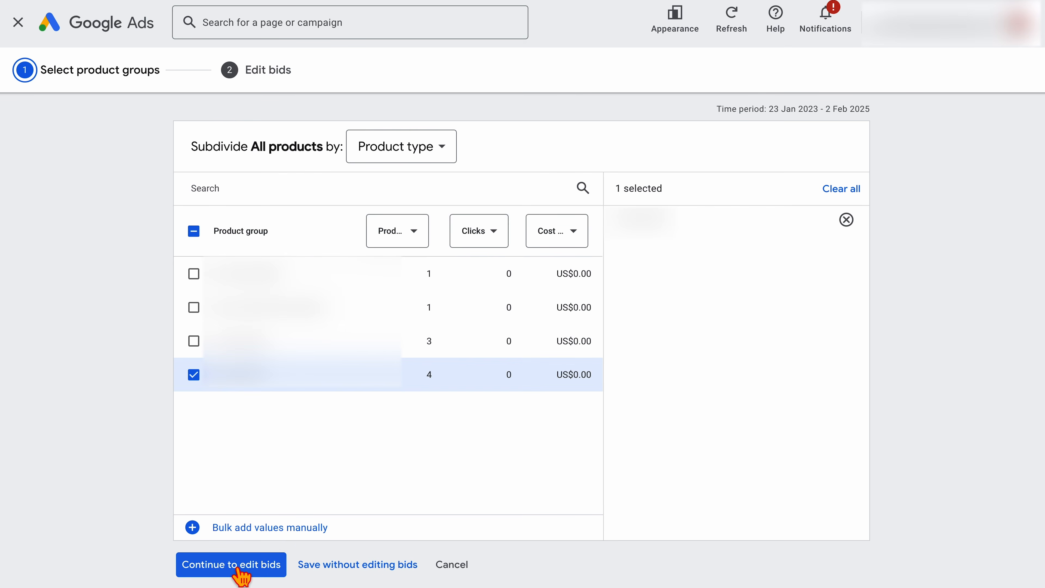
left_click(327, 573)
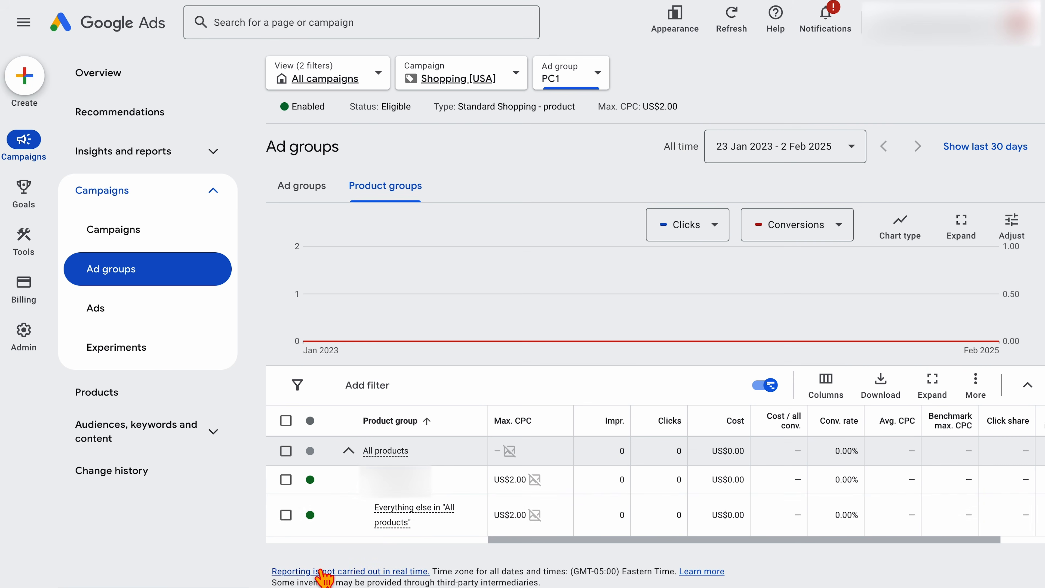
left_click(332, 520)
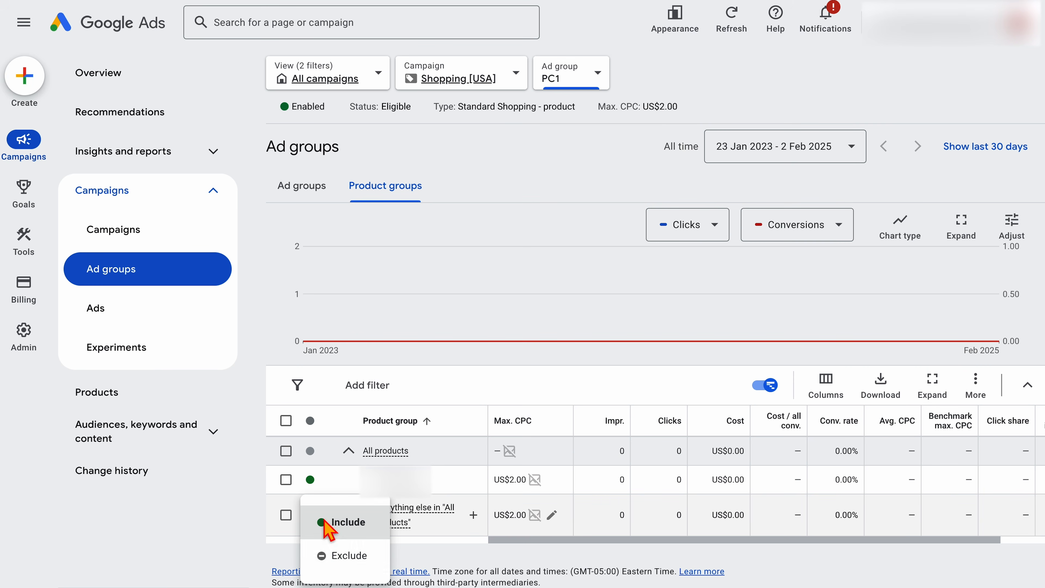
left_click(335, 556)
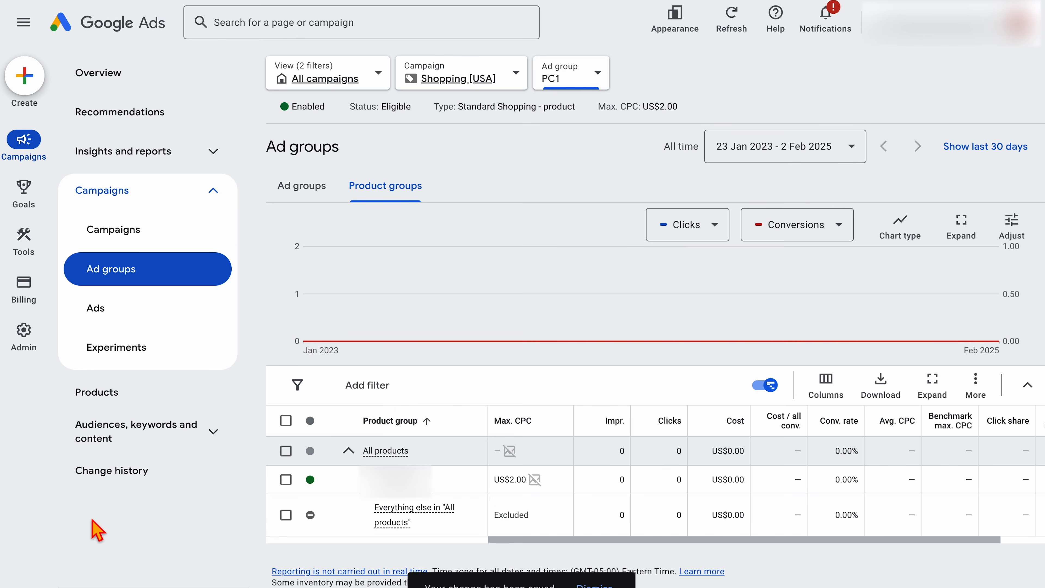
Create a second ad group named PC2 in the Shopping [USA] campaign with a US$2 bid.
left_click(126, 268)
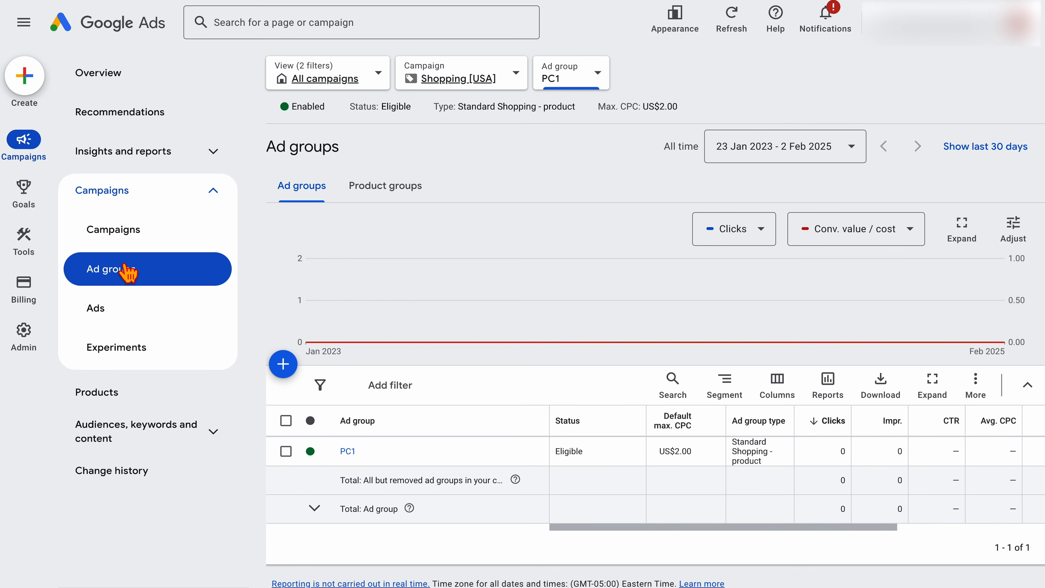
left_click(277, 372)
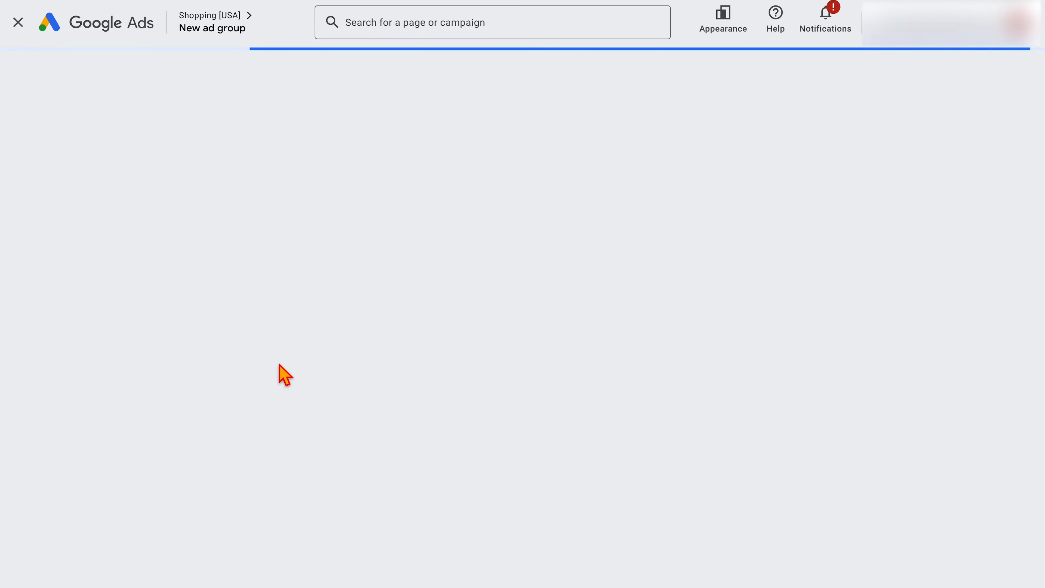
type("PC2")
left_click(366, 262)
type("2")
left_click(189, 341)
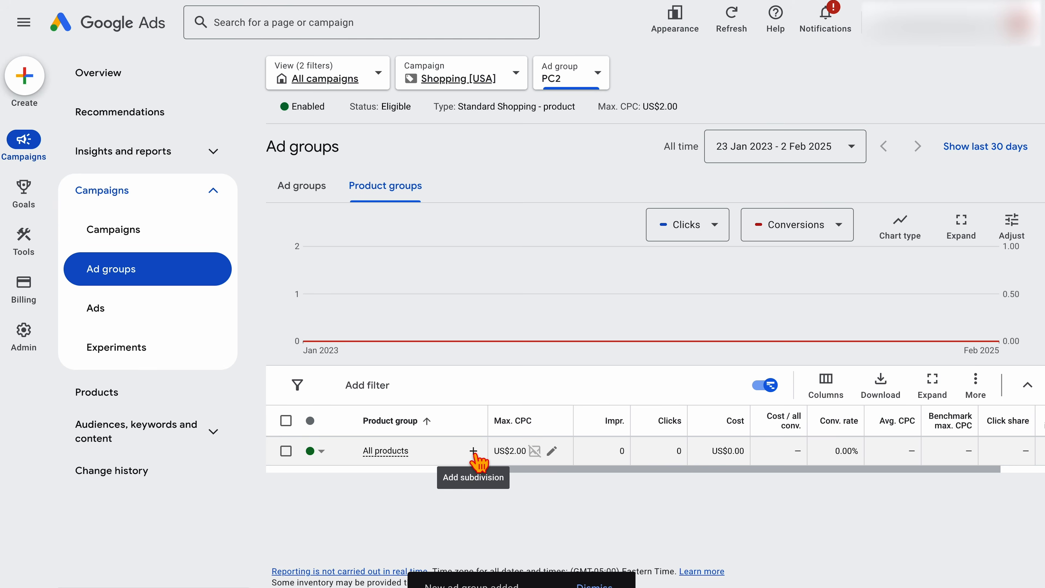
Subdivide PC2's All products by the product type containing 3 products, and exclude Everything else in "All products".
left_click(474, 450)
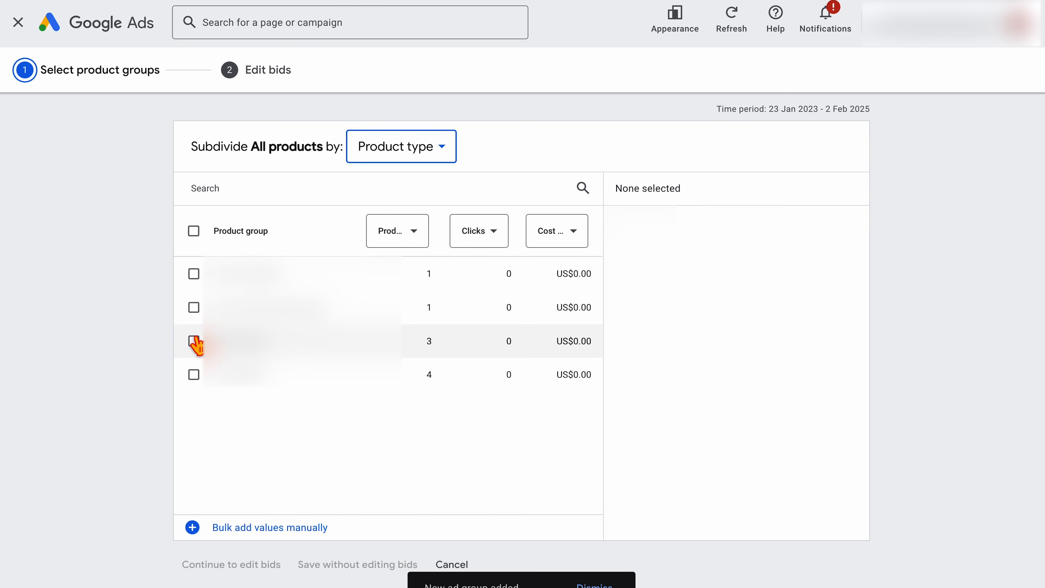
left_click(194, 341)
left_click(232, 565)
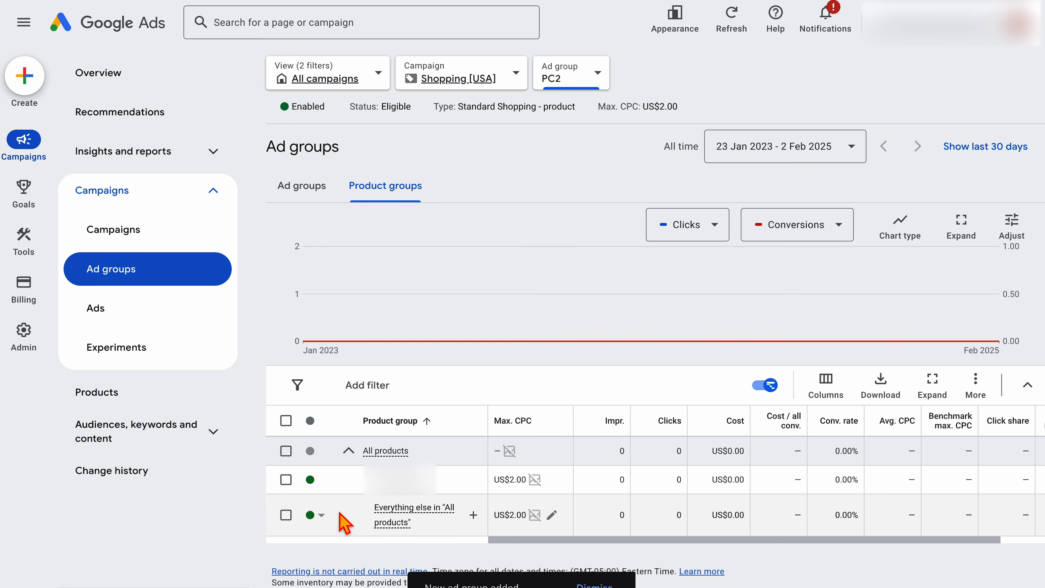
left_click(324, 519)
left_click(336, 556)
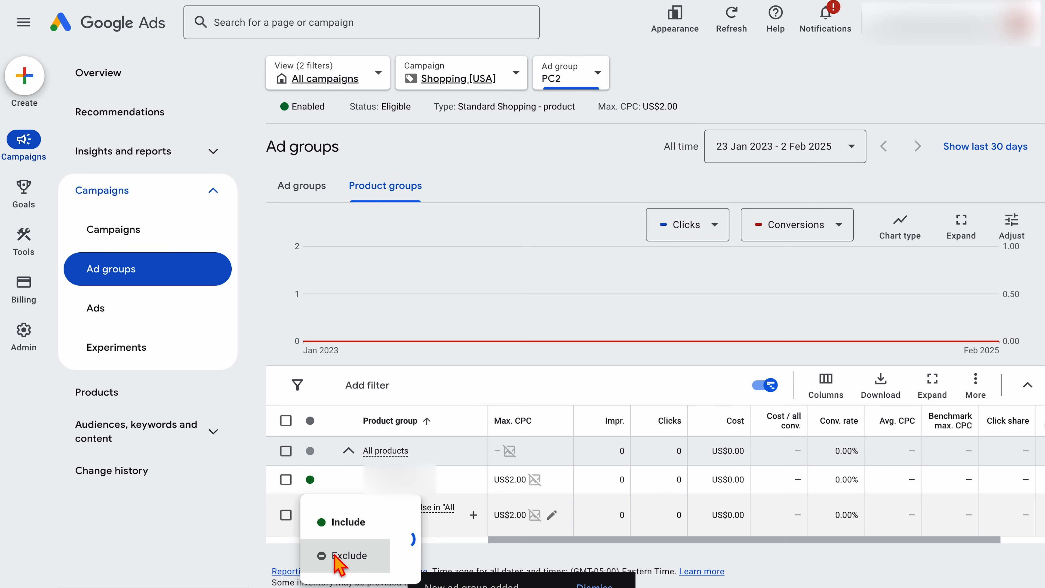
Return to the campaign's ad group list and review the default max. CPC and performance columns for PC1 and PC2.
left_click(152, 273)
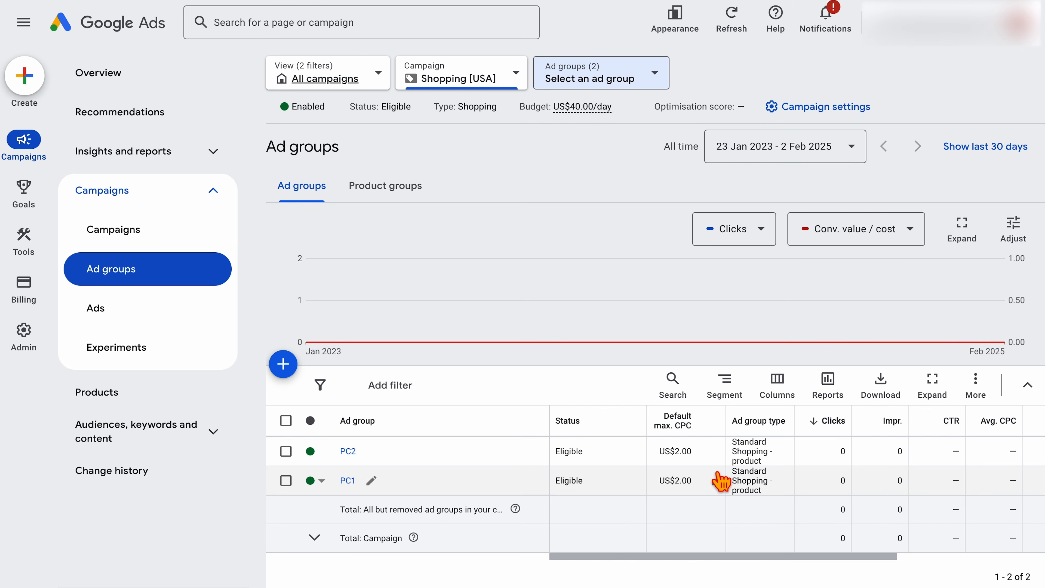
scroll(712, 469, "right", 3)
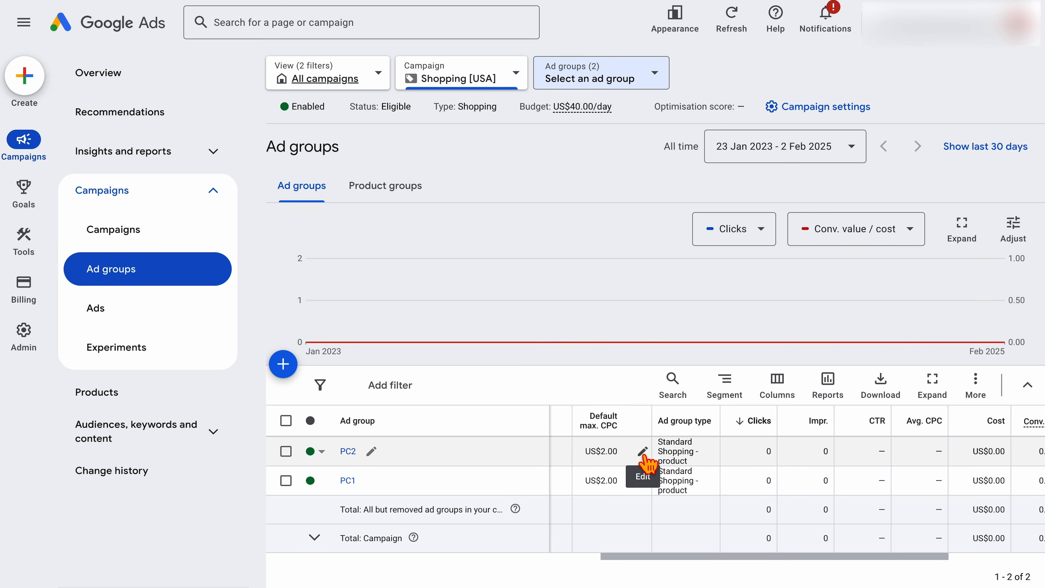